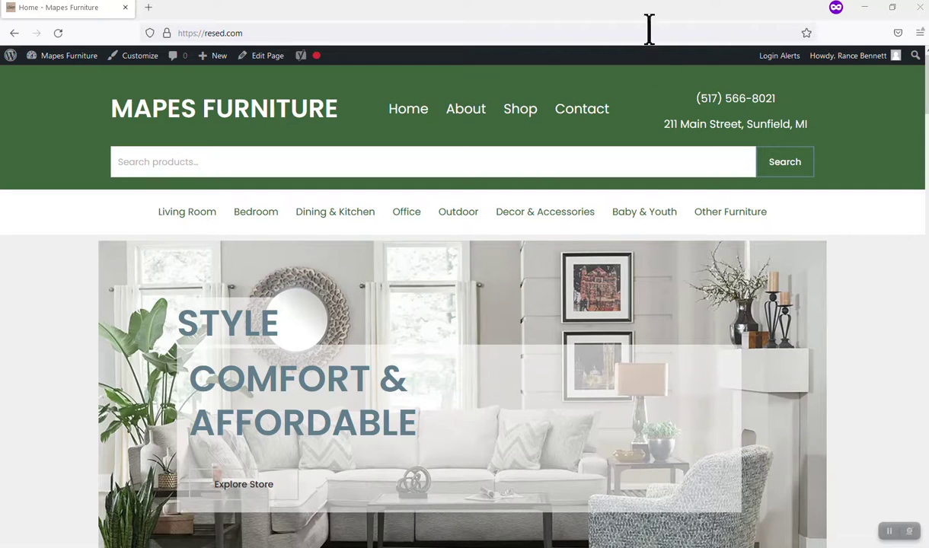
# Open the Mapes Furniture site's admin dashboard and go to its list of all products.
pyautogui.moveTo(69, 67)
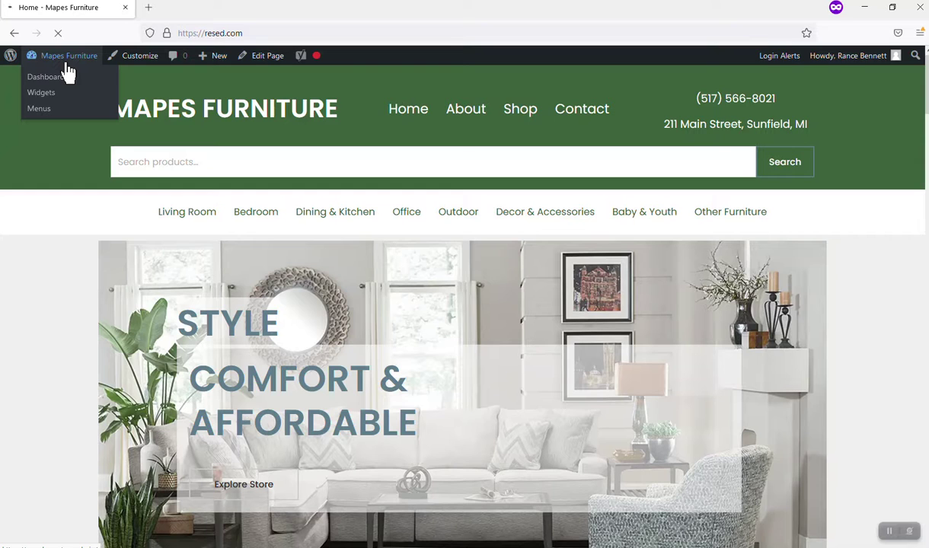
pyautogui.click(58, 79)
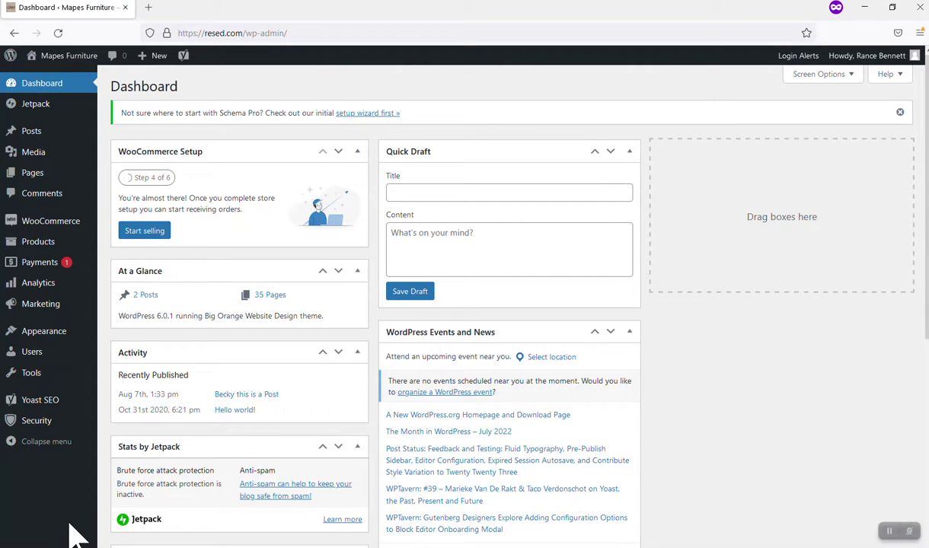
pyautogui.moveTo(874, 70)
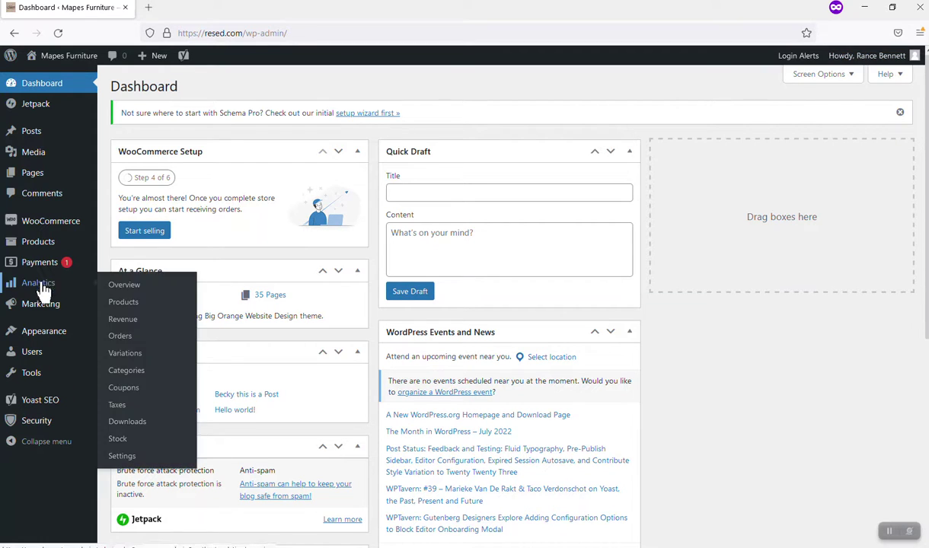
pyautogui.moveTo(74, 367)
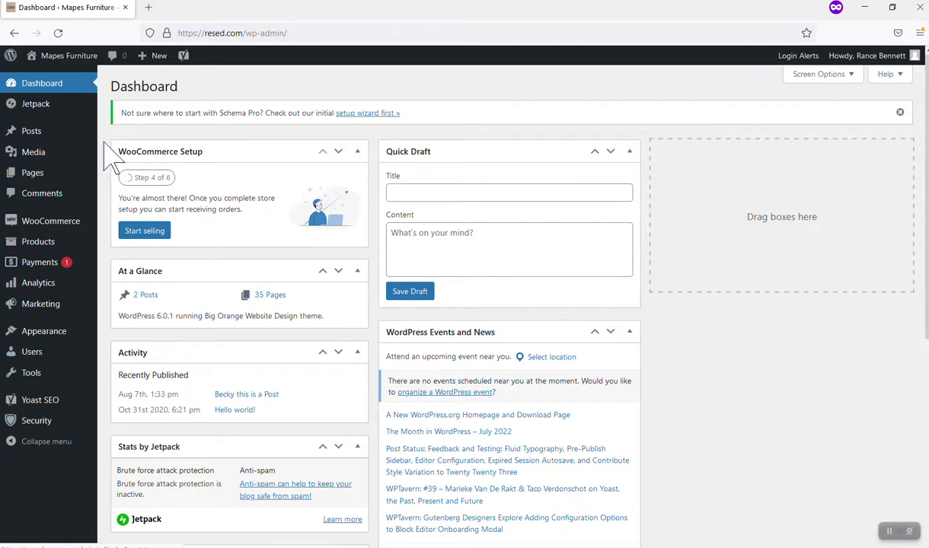
pyautogui.moveTo(72, 232)
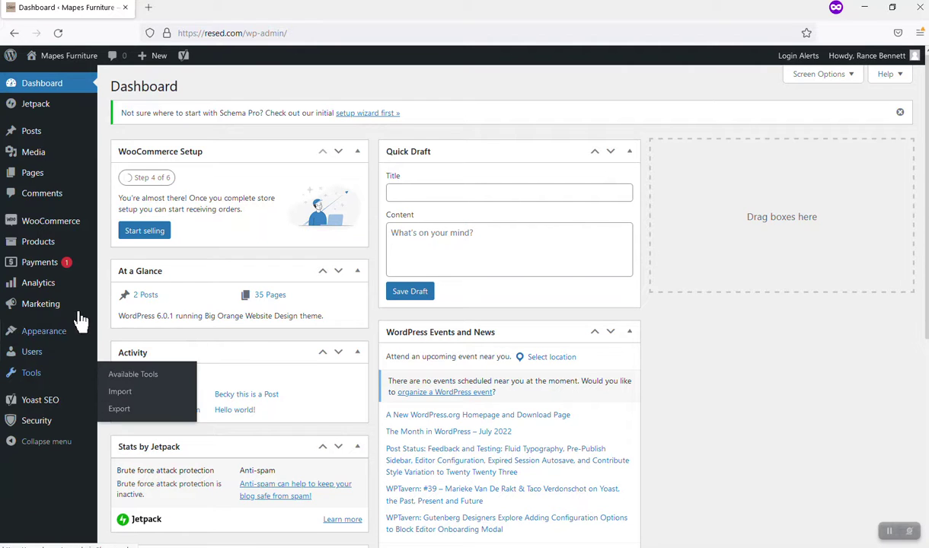
pyautogui.moveTo(73, 346)
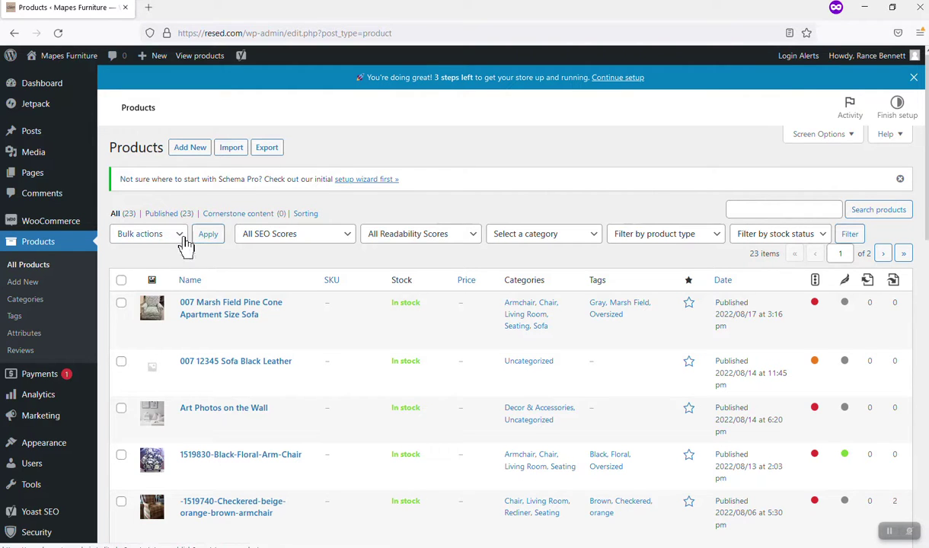
# Open the product "007 12345 Sofa Black Leather" for editing from the product list.
pyautogui.scroll(-1, 182, 289)
pyautogui.scroll(-1, 182, 294)
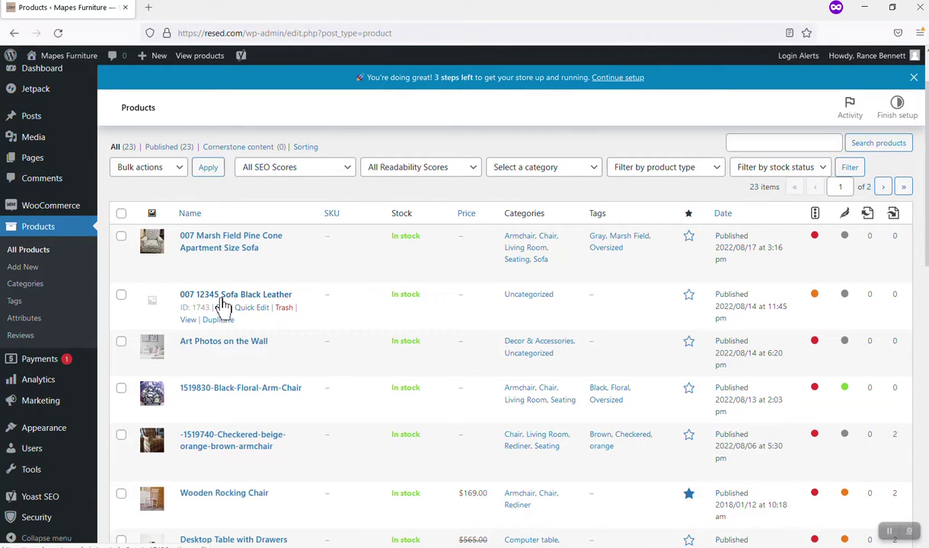
pyautogui.moveTo(221, 305)
pyautogui.mouseDown()
pyautogui.moveTo(189, 297)
pyautogui.moveTo(209, 294)
pyautogui.moveTo(228, 318)
pyautogui.mouseUp()
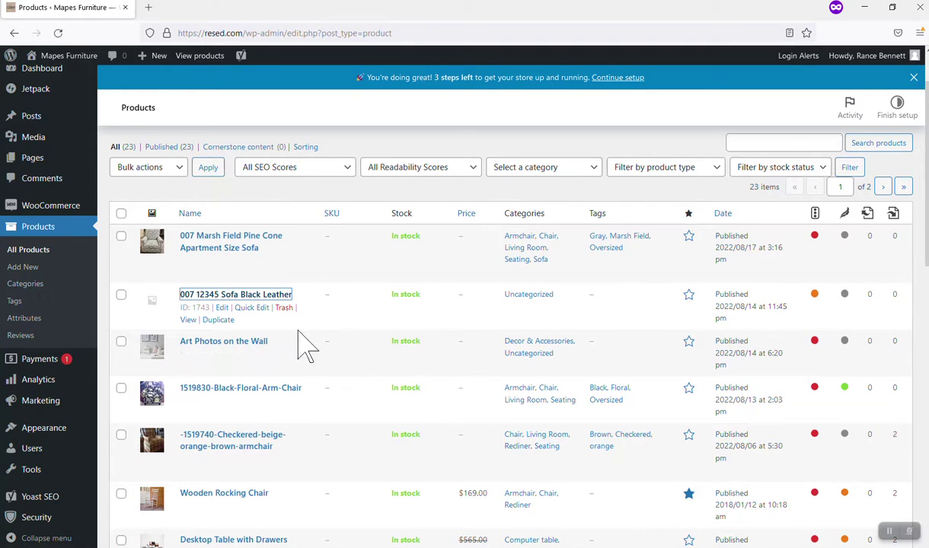
pyautogui.click(259, 298)
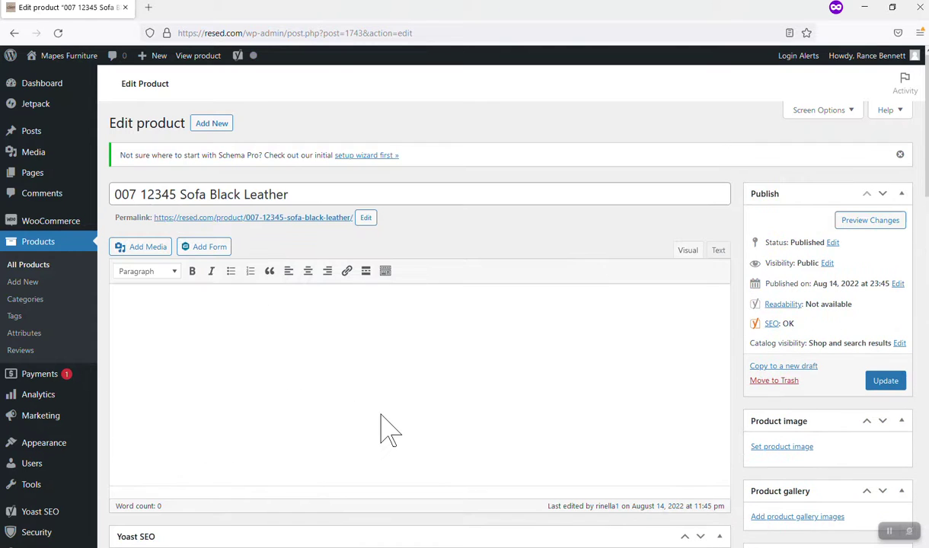
# Examine the product's title, main description area, Yoast SEO focus keyphrase, Google preview and meta description.
pyautogui.scroll(-2, 378, 434)
pyautogui.scroll(-5, 379, 434)
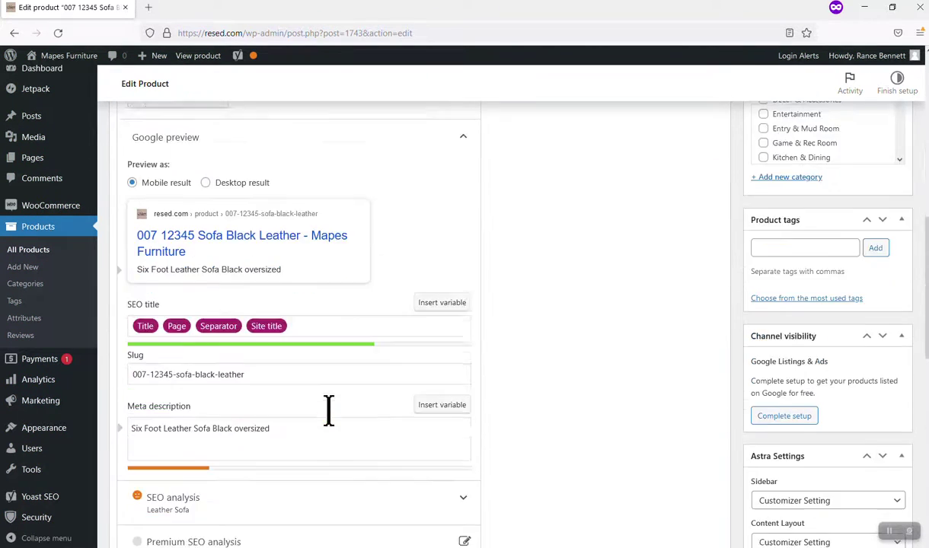
pyautogui.scroll(8, 285, 266)
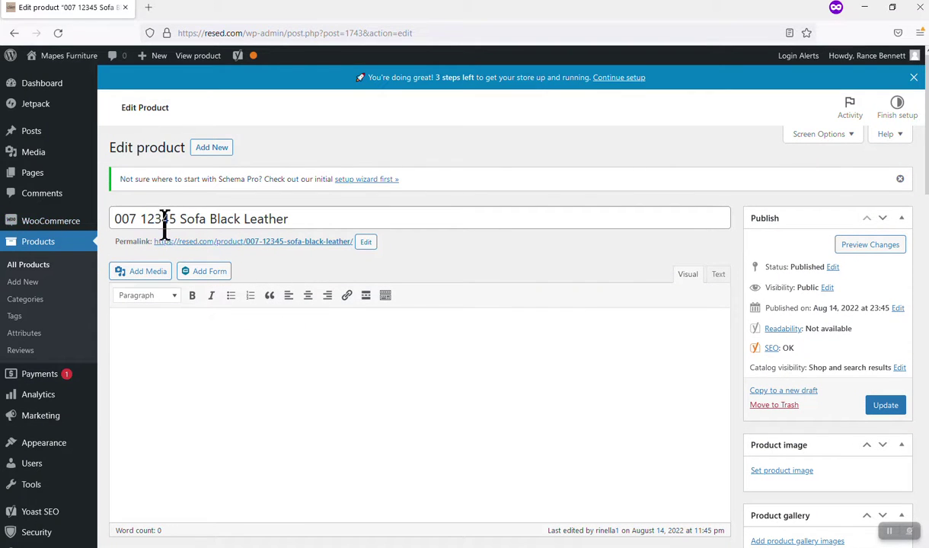
pyautogui.moveTo(181, 218); pyautogui.dragTo(83, 212)
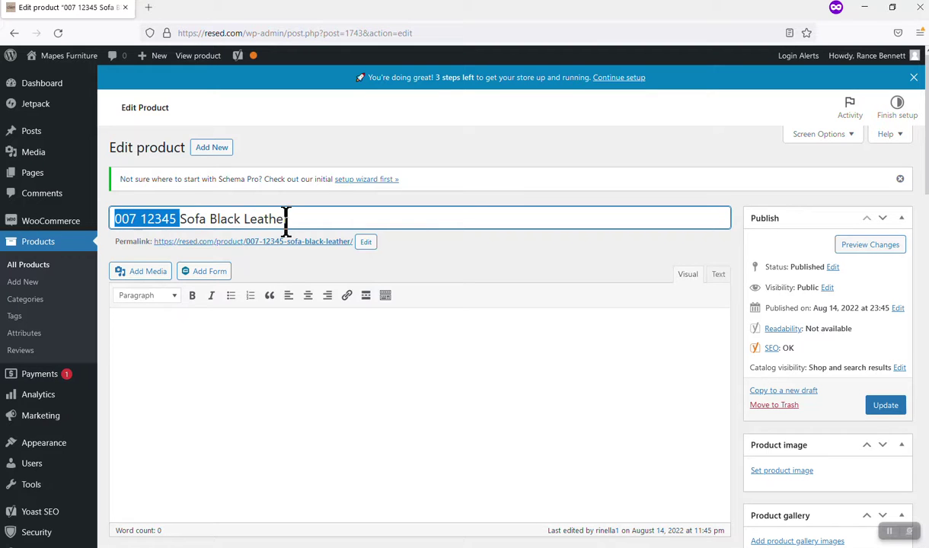
pyautogui.moveTo(286, 219); pyautogui.dragTo(207, 237)
pyautogui.scroll(-2, 218, 284)
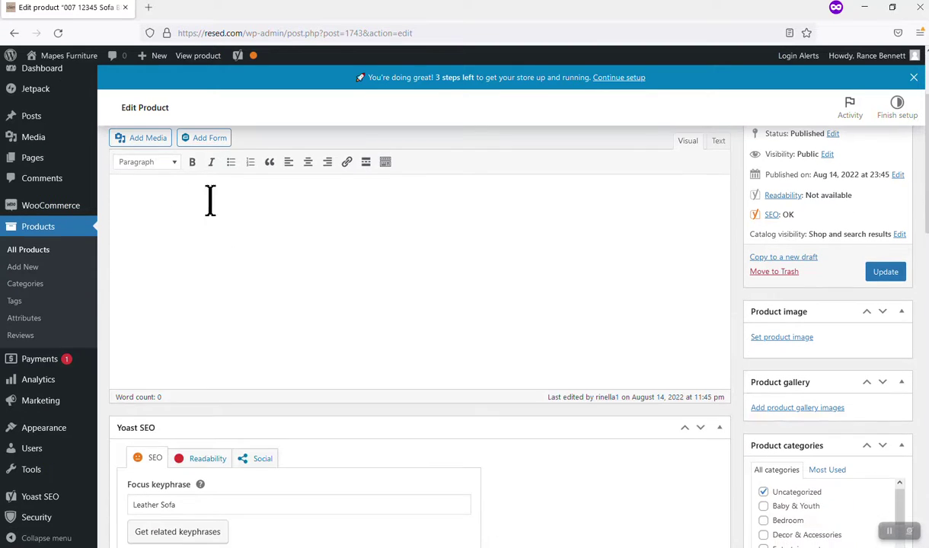
pyautogui.click(267, 204)
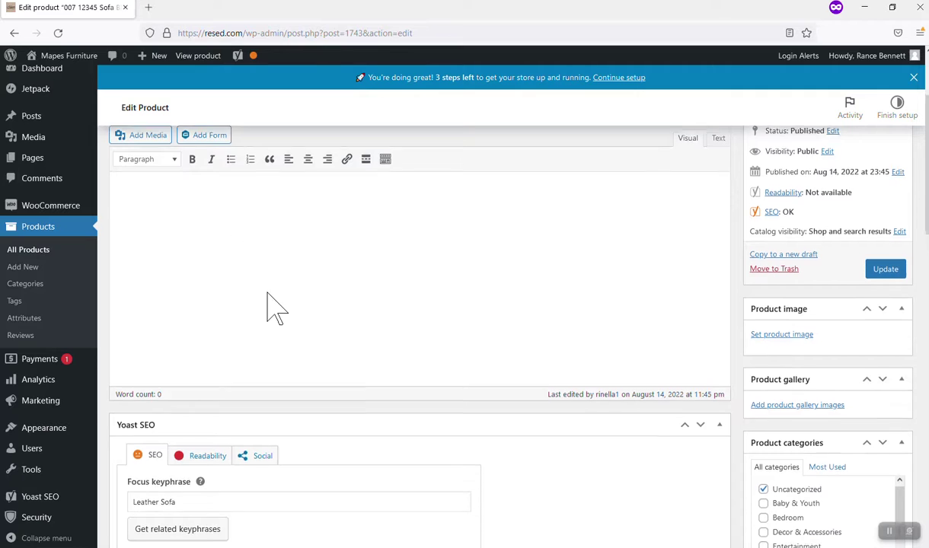
pyautogui.scroll(-1, 270, 307)
pyautogui.scroll(1, 269, 308)
pyautogui.scroll(-3, 268, 298)
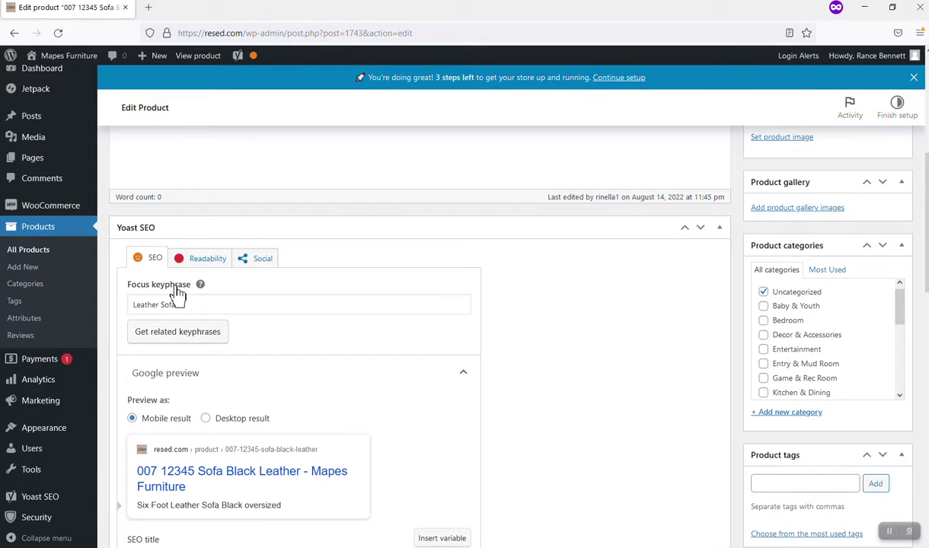
pyautogui.moveTo(169, 305); pyautogui.dragTo(111, 303)
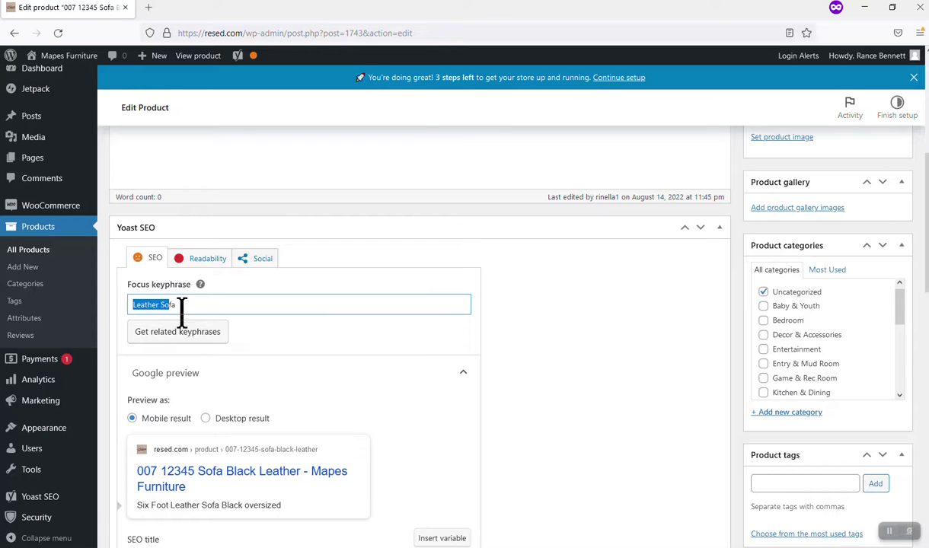
pyautogui.scroll(-4, 251, 322)
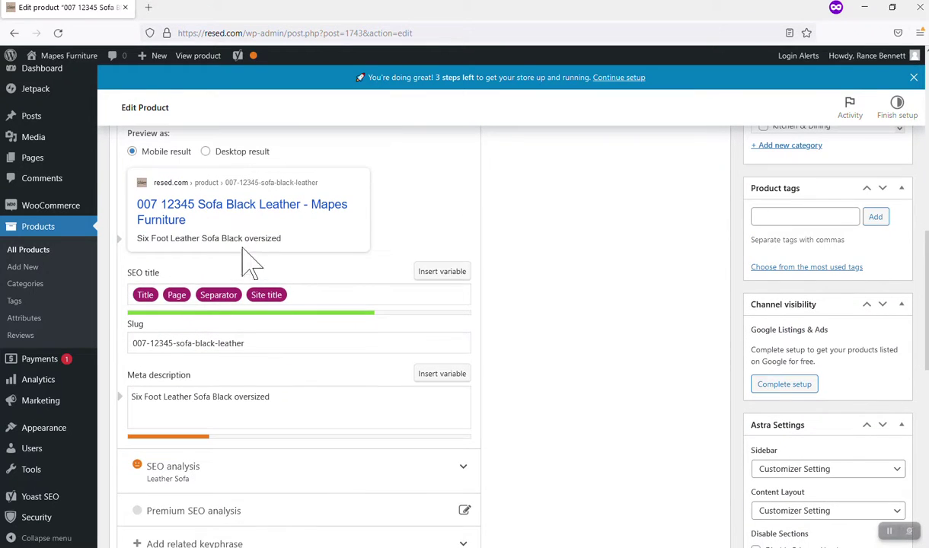
pyautogui.moveTo(281, 240); pyautogui.dragTo(156, 241)
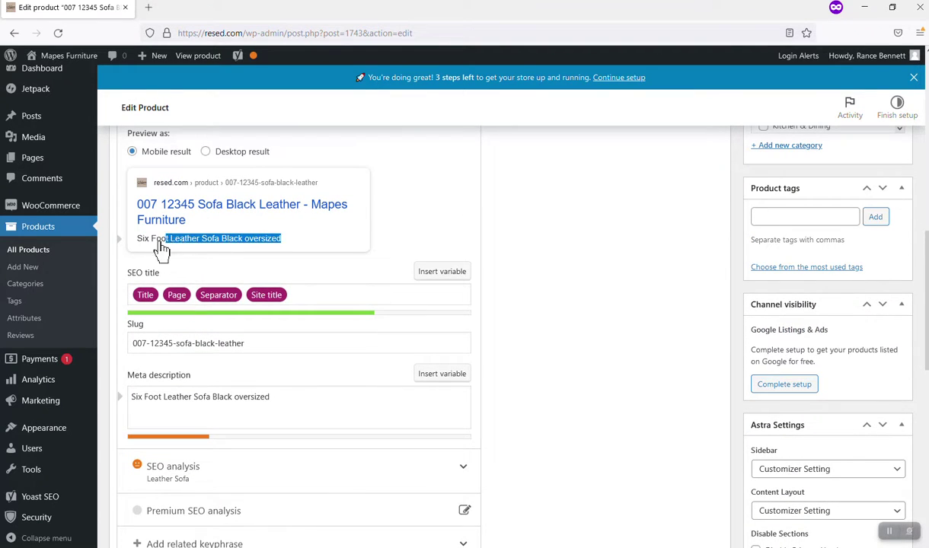
pyautogui.click(205, 396)
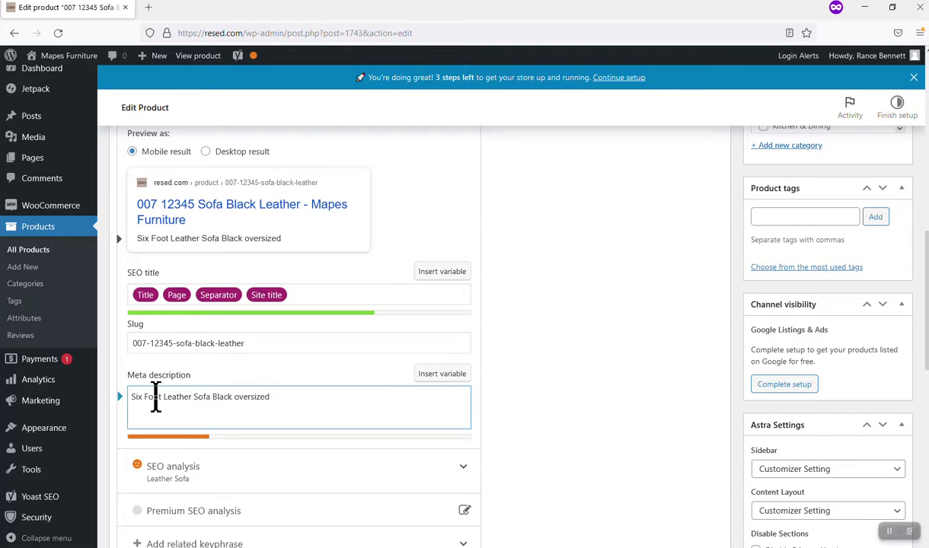
# Enter the placeholder text "dsfasdfasdfasdfdsafasdfsadfasdfasdfsfdafdasdfasdafds" as the product's short description.
pyautogui.scroll(-2, 175, 408)
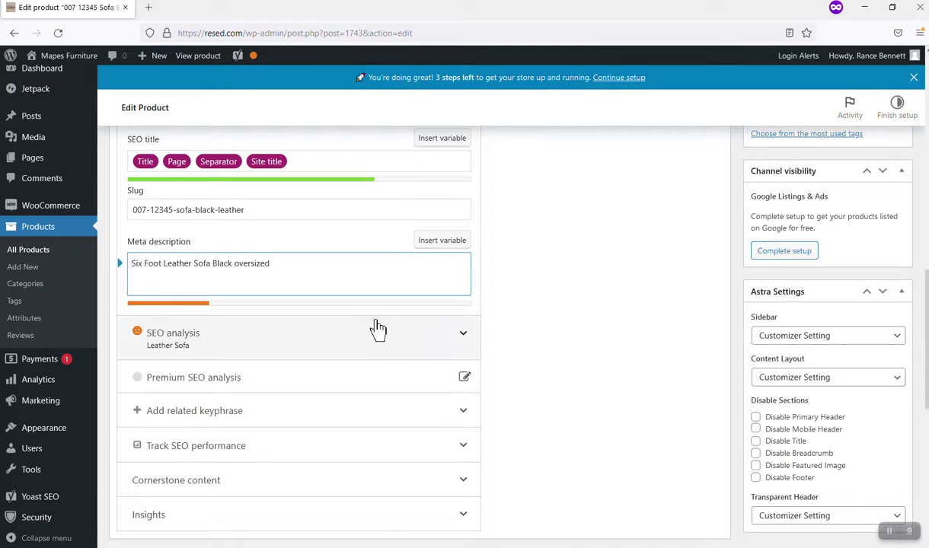
pyautogui.scroll(-2, 318, 338)
pyautogui.scroll(-4, 318, 337)
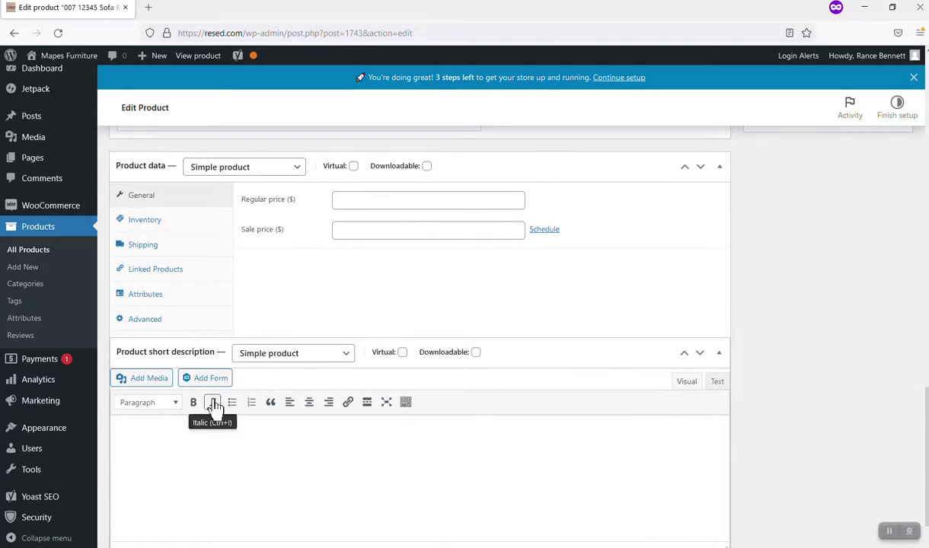
pyautogui.click(205, 447)
pyautogui.write('dsfasdfasdfasdfdsafasdfsadfasdfasdfsfd')
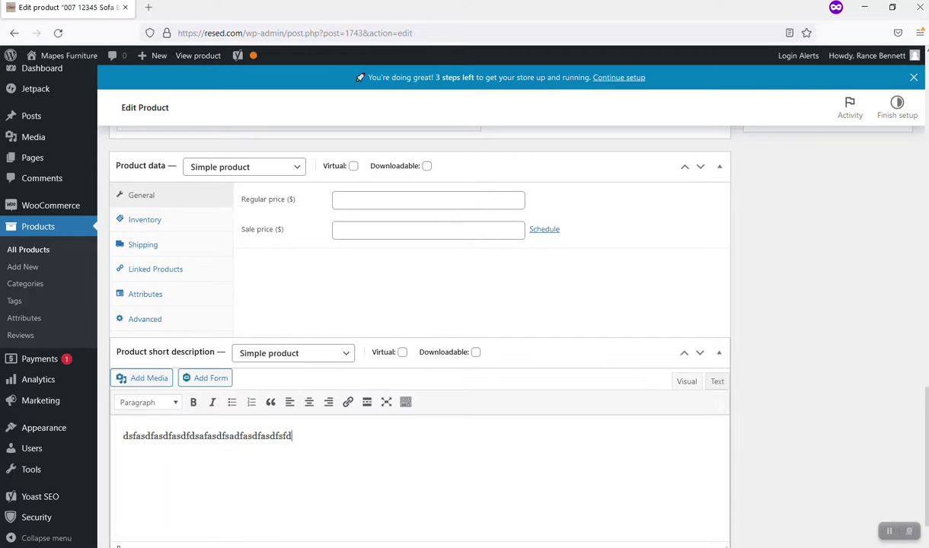
pyautogui.scroll(-1, 238, 452)
pyautogui.write('afdasdfasdafds')
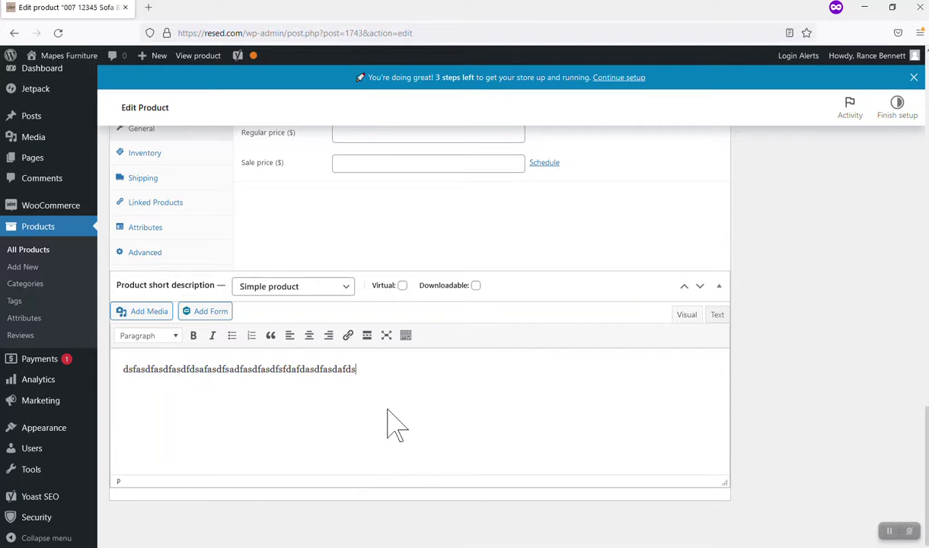
# Add the product tags sofa, Black, Oversized, Leather and Fabric to the sofa.
pyautogui.scroll(5, 404, 419)
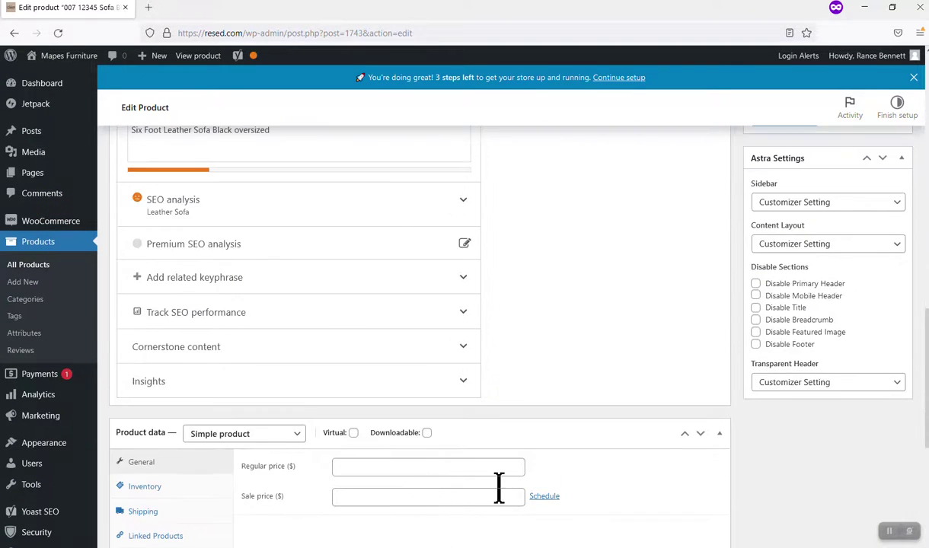
pyautogui.scroll(4, 762, 426)
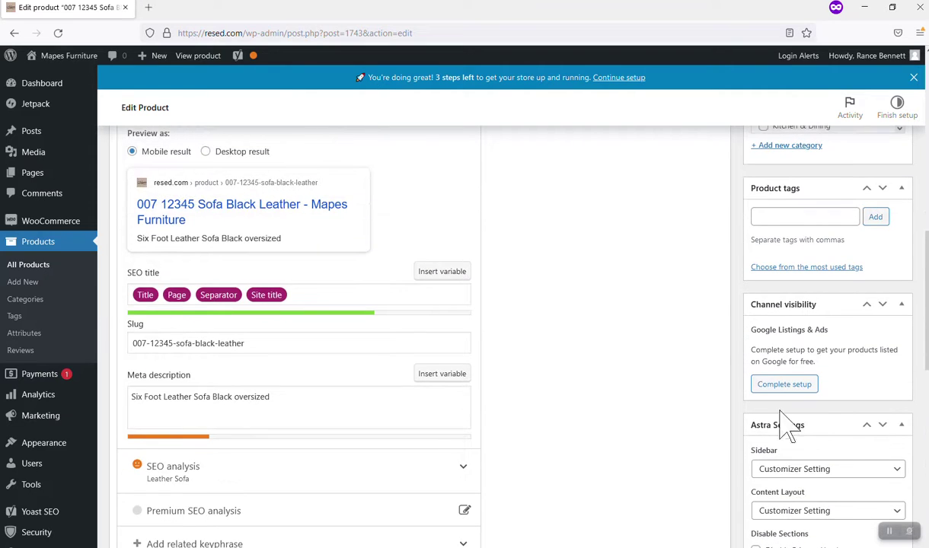
pyautogui.scroll(2, 826, 384)
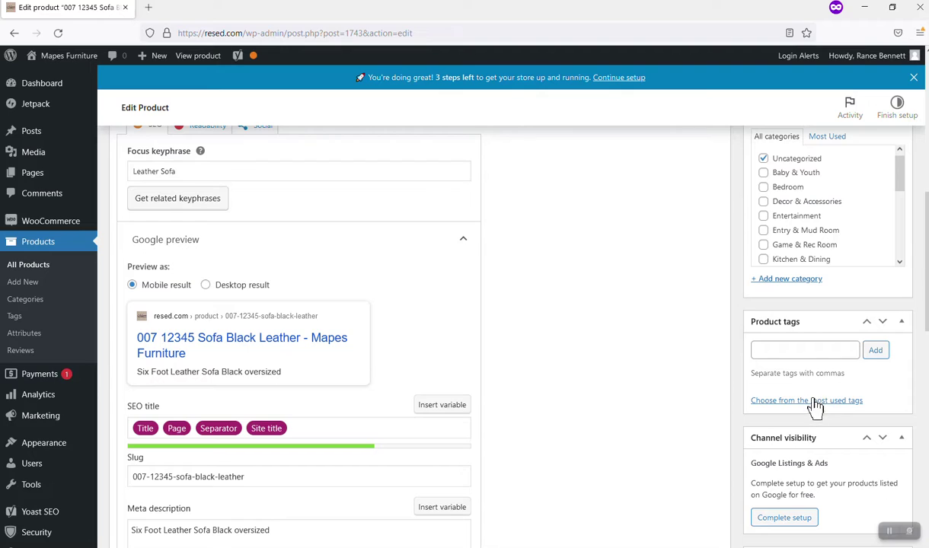
pyautogui.click(792, 348)
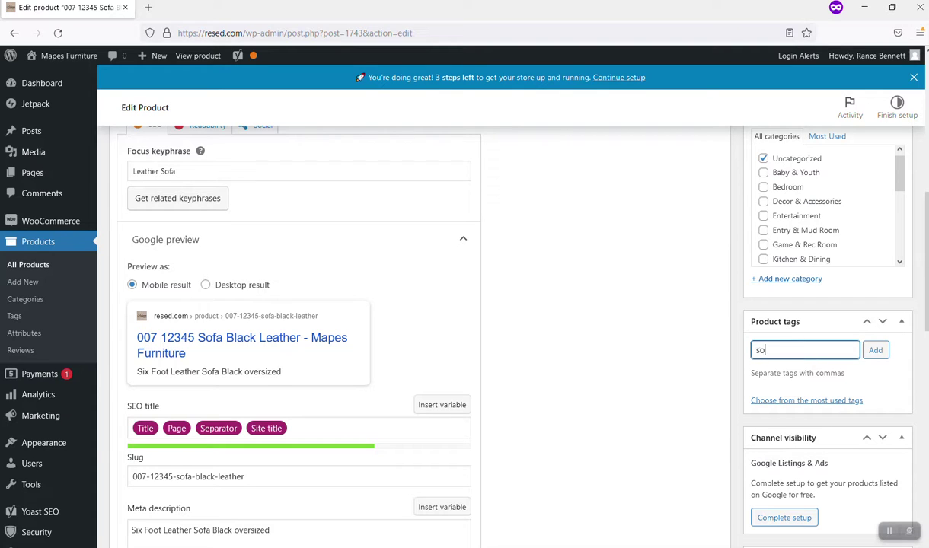
pyautogui.press('Return')
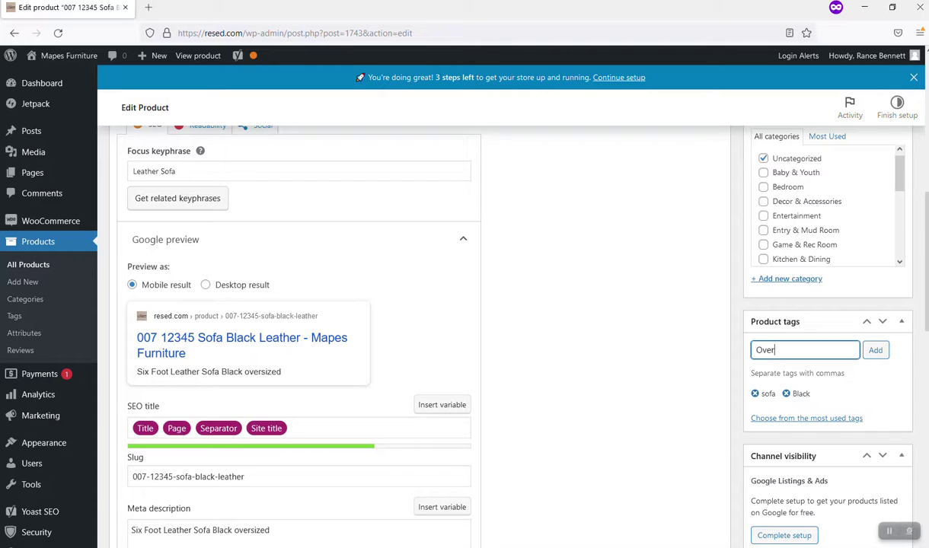
pyautogui.write('Oversized')
pyautogui.press('Return')
pyautogui.write('er')
pyautogui.press('Return')
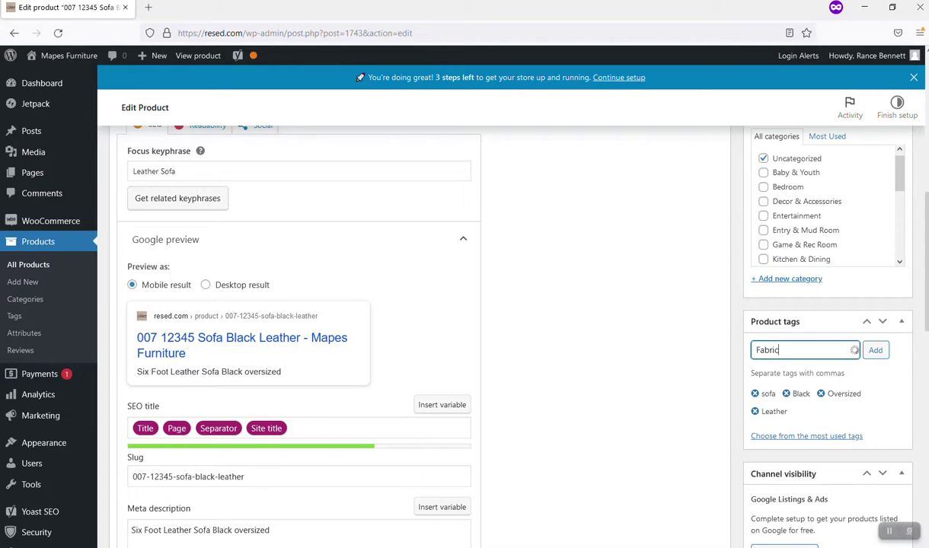
pyautogui.click(883, 395)
# Show the most used product tags and review them against the tags assigned to the sofa.
pyautogui.click(803, 436)
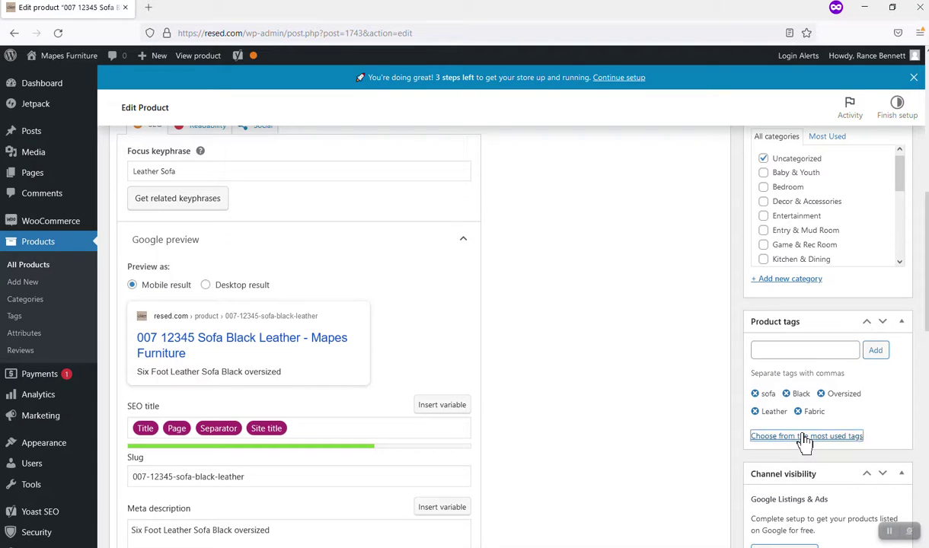
pyautogui.scroll(-2, 792, 457)
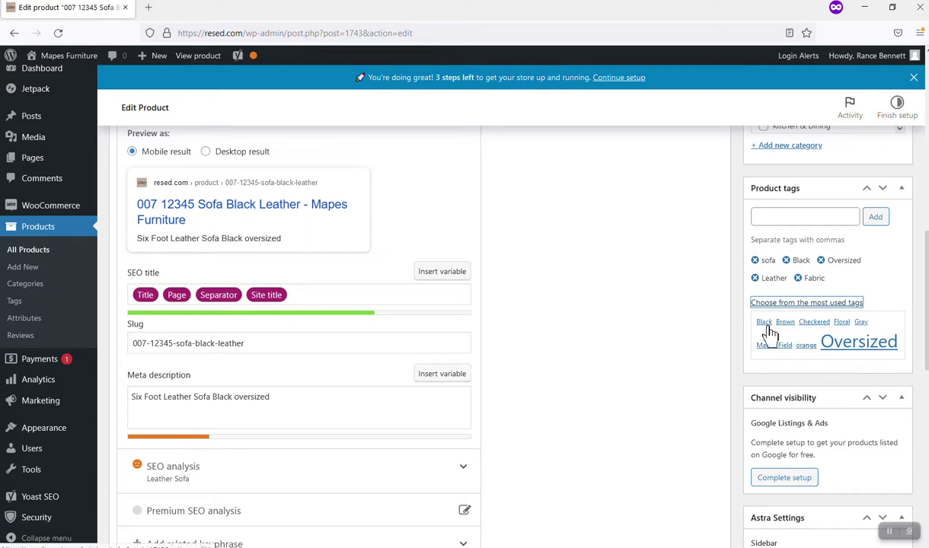
pyautogui.scroll(2, 809, 327)
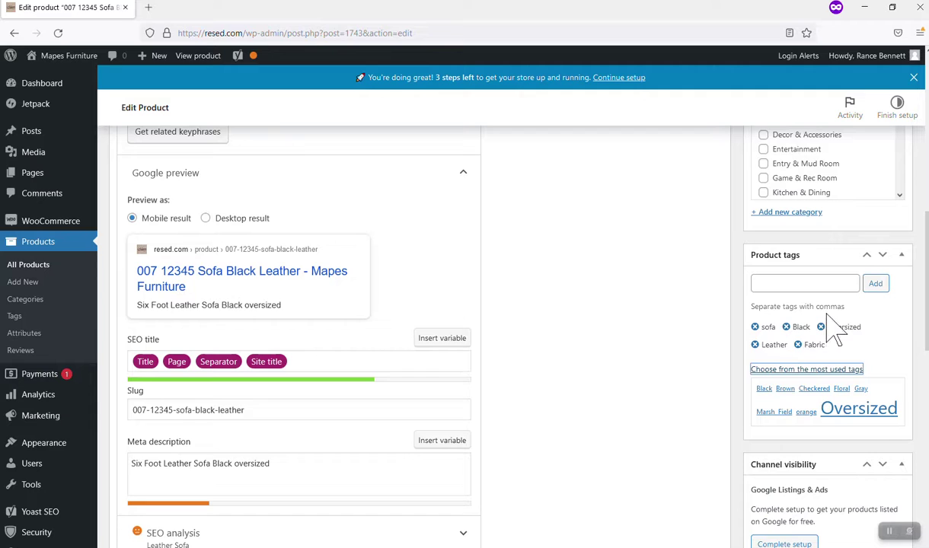
# Assign the sofa to the Game & Rec Room, Living Room, Office and Sofa product categories.
pyautogui.scroll(1, 819, 323)
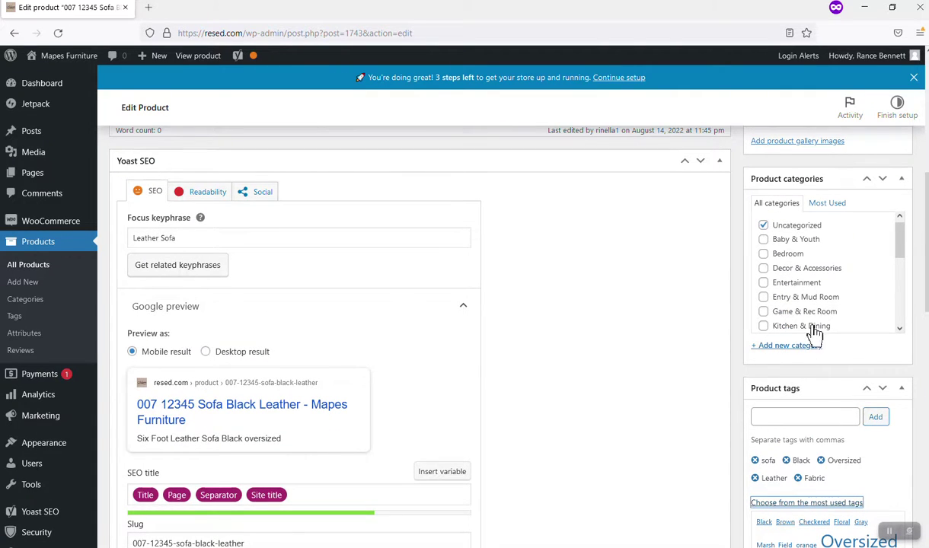
pyautogui.scroll(-3, 824, 291)
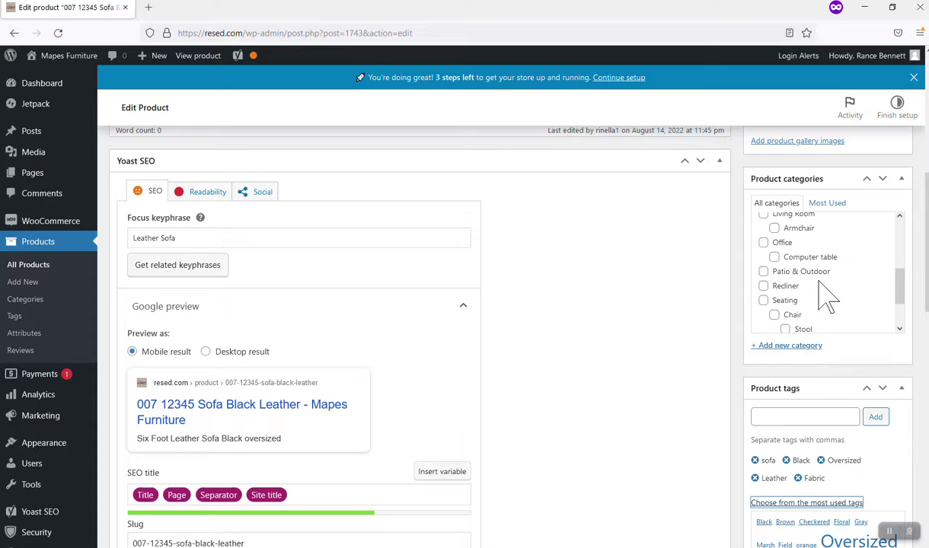
pyautogui.scroll(-2, 828, 295)
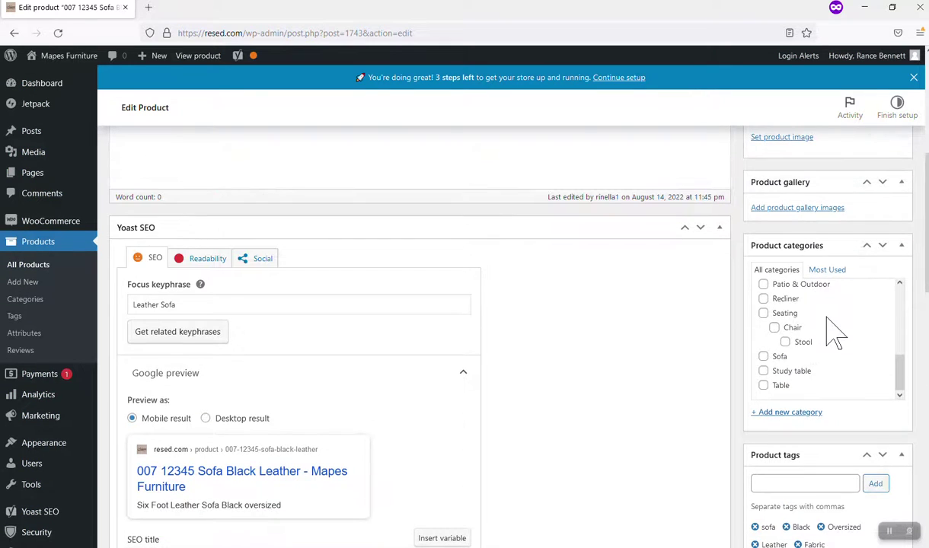
pyautogui.scroll(3, 832, 316)
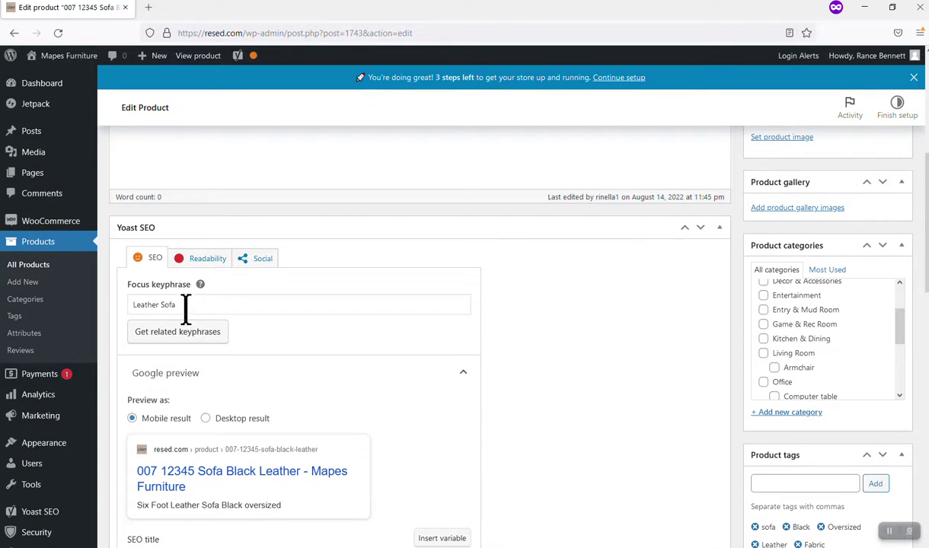
pyautogui.scroll(2, 769, 300)
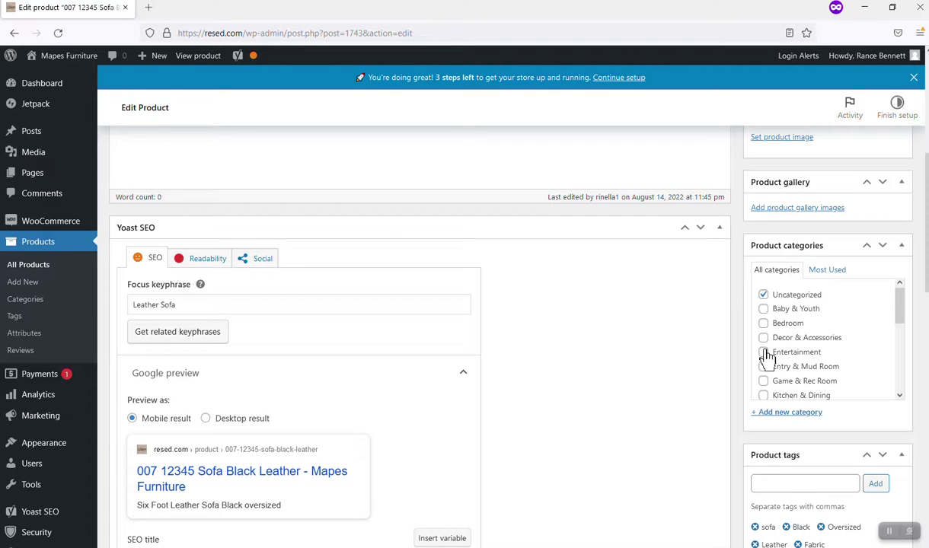
pyautogui.scroll(-2, 767, 358)
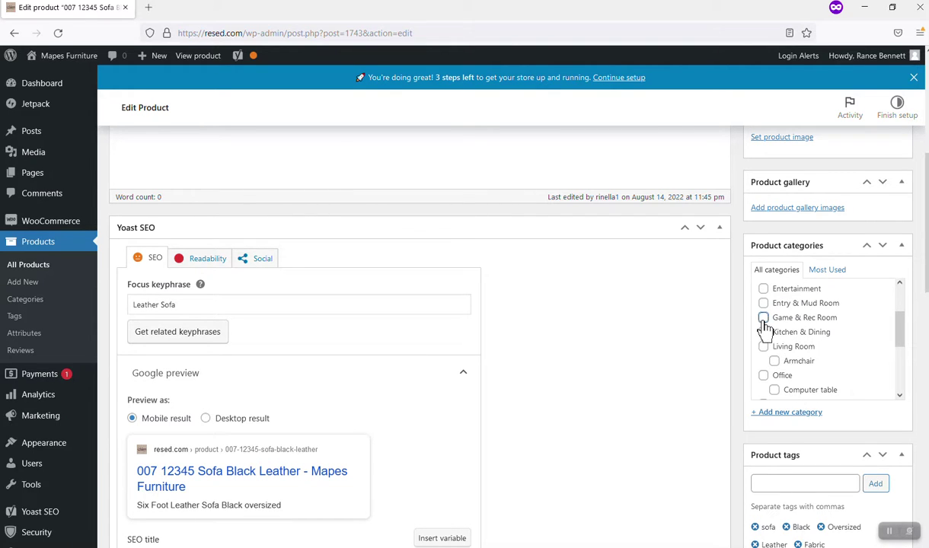
pyautogui.scroll(-2, 784, 362)
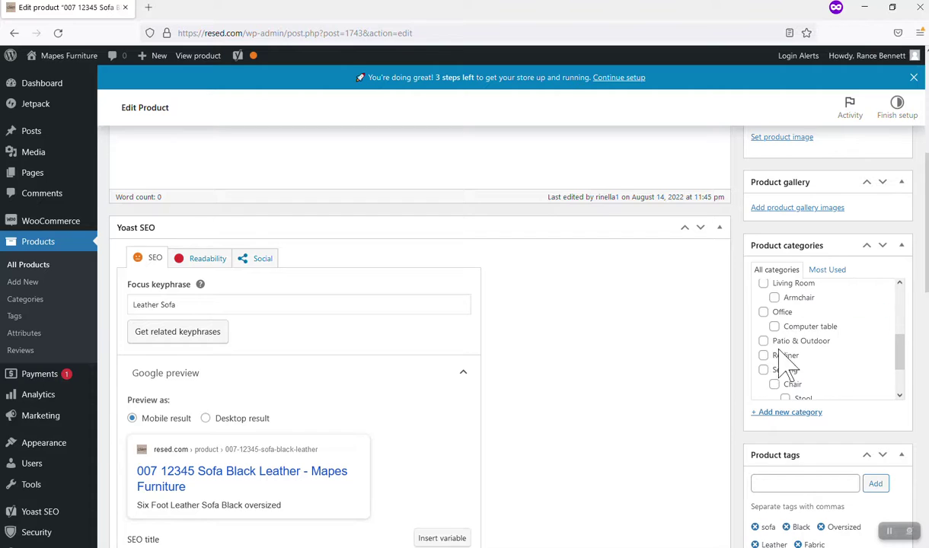
pyautogui.click(764, 285)
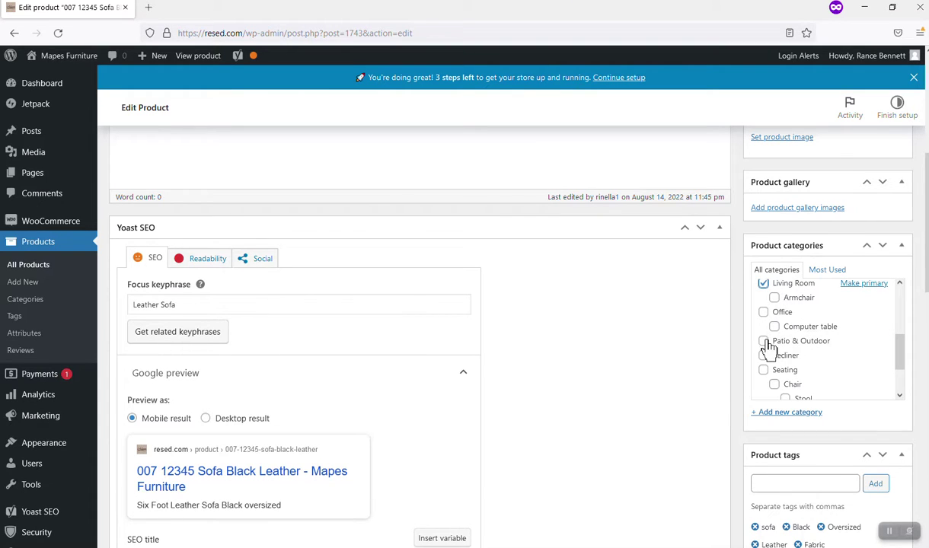
pyautogui.click(764, 313)
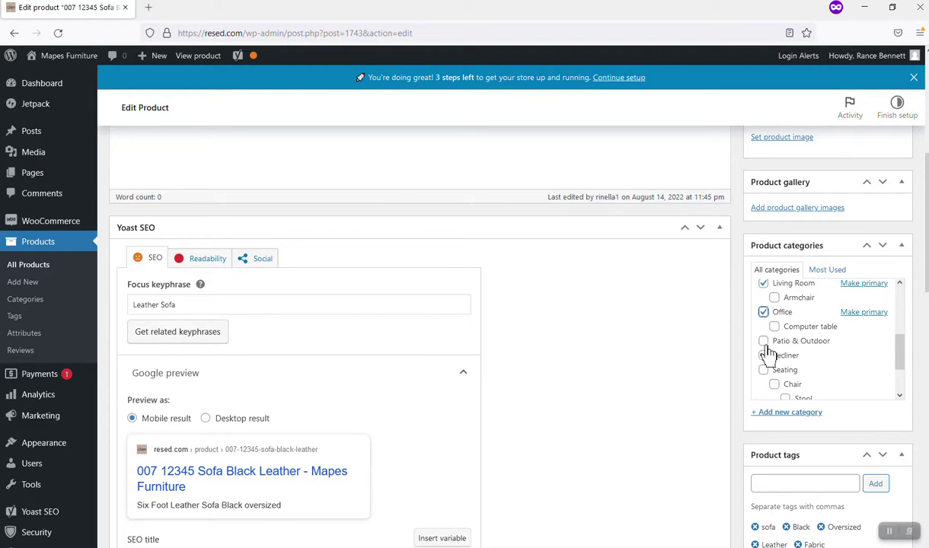
pyautogui.scroll(-2, 771, 358)
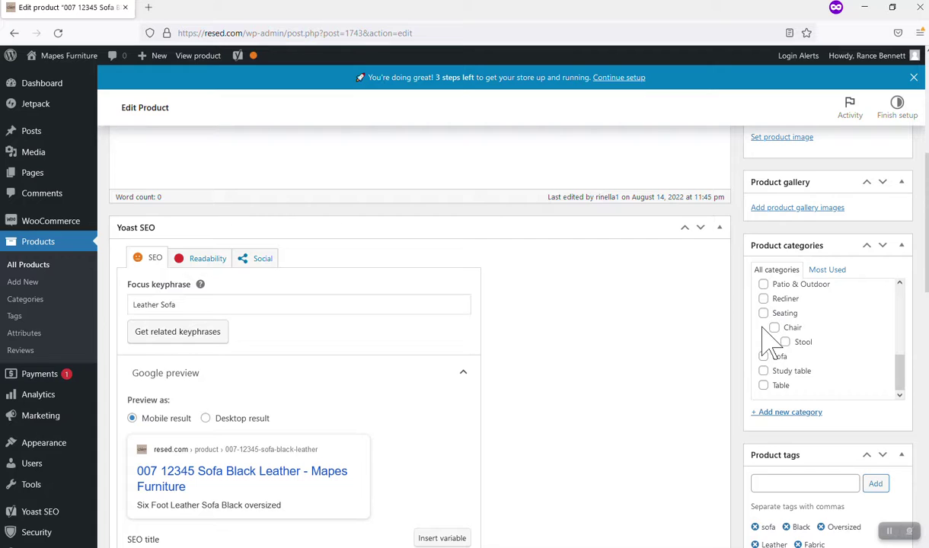
pyautogui.scroll(-1, 769, 343)
pyautogui.click(762, 289)
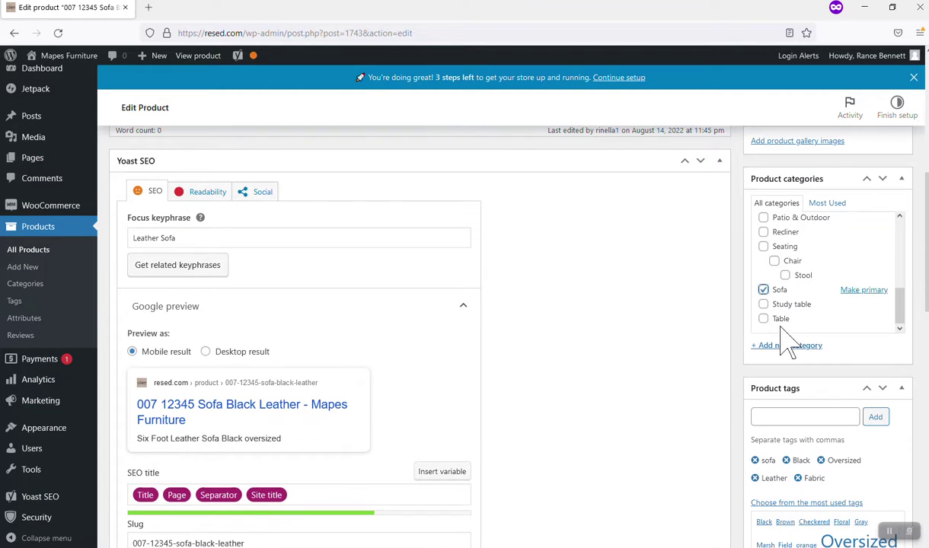
# Show the fields for adding a new product category and review the sofa's category and tag selections.
pyautogui.click(778, 347)
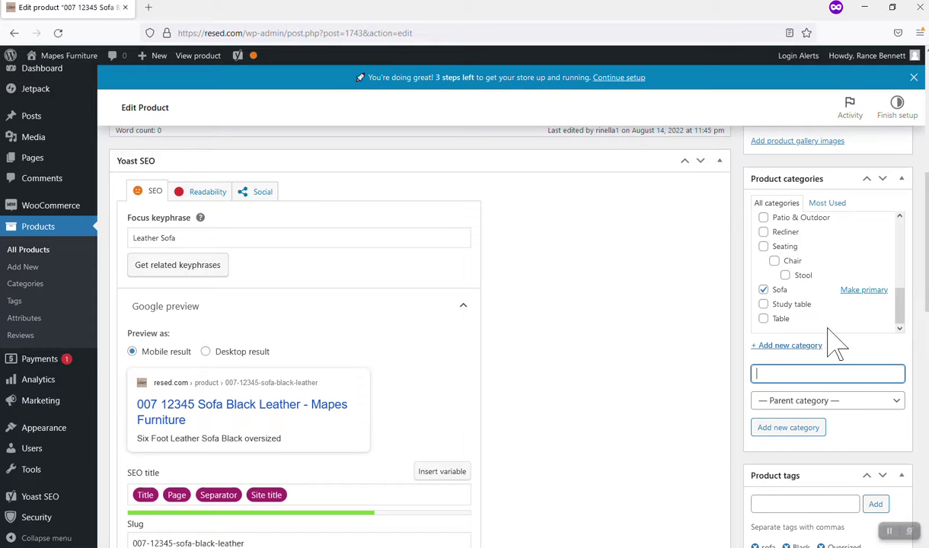
pyautogui.scroll(-3, 814, 487)
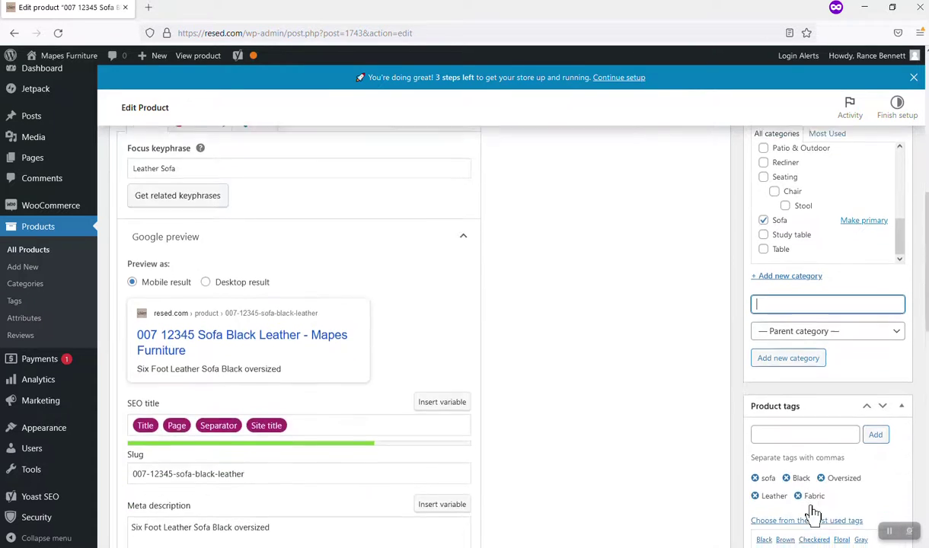
pyautogui.scroll(3, 837, 457)
pyautogui.scroll(6, 864, 293)
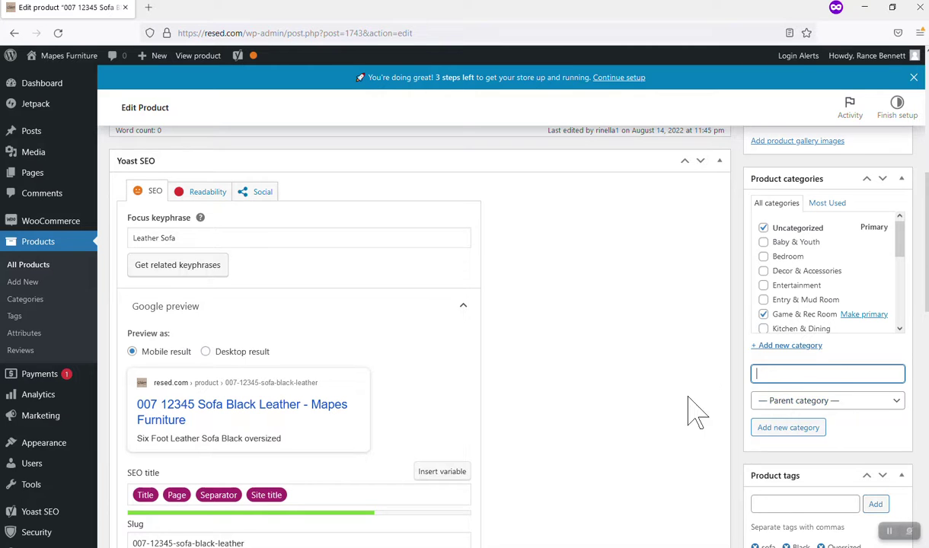
# Set the media library image Copy-of-1523910-Gray-and-muted-vines-Armchair.jpg as the product image after checking its alt text, title and description.
pyautogui.scroll(3, 695, 410)
pyautogui.scroll(3, 695, 392)
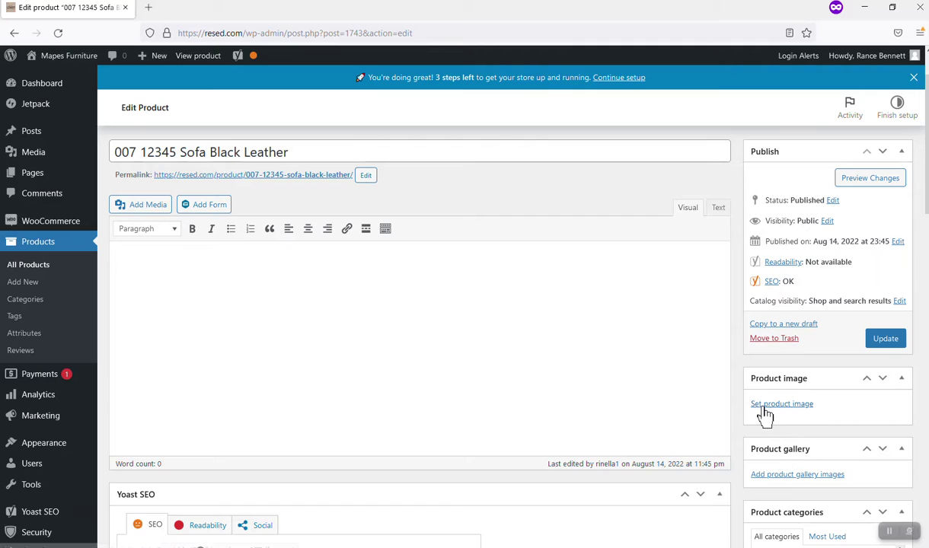
pyautogui.click(778, 415)
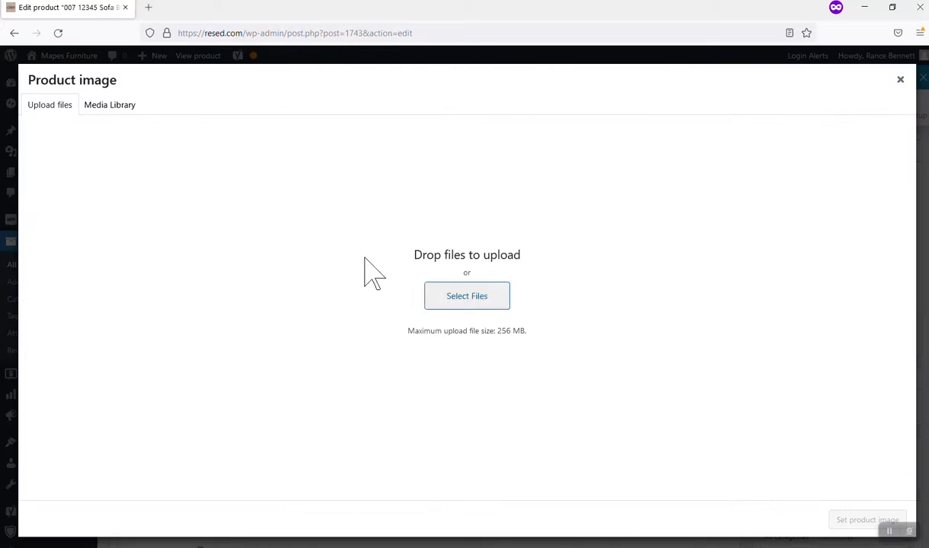
pyautogui.click(108, 119)
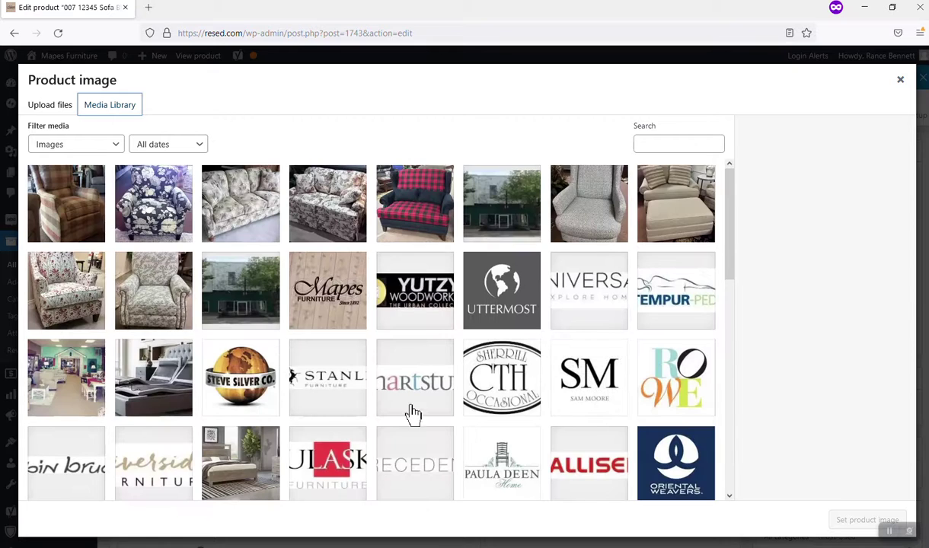
pyautogui.click(160, 294)
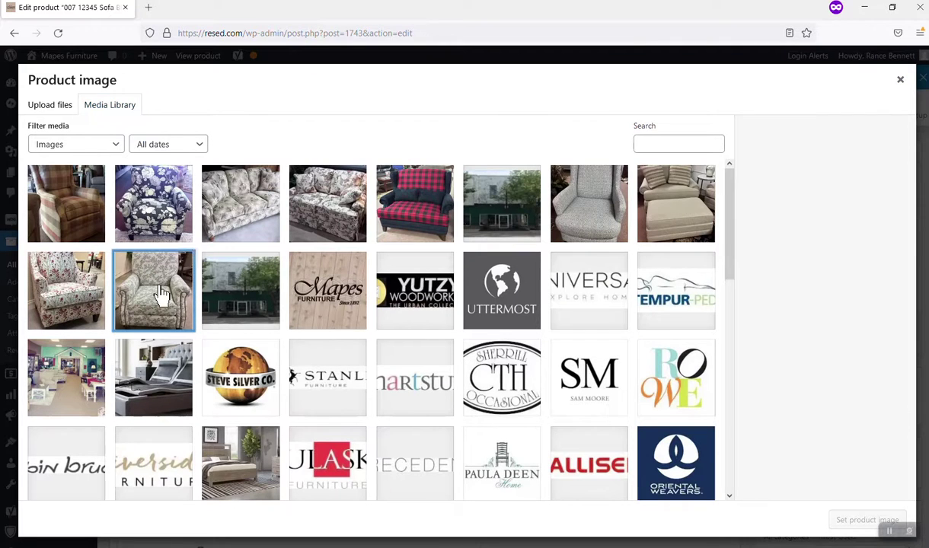
pyautogui.scroll(-3, 375, 393)
pyautogui.scroll(3, 363, 398)
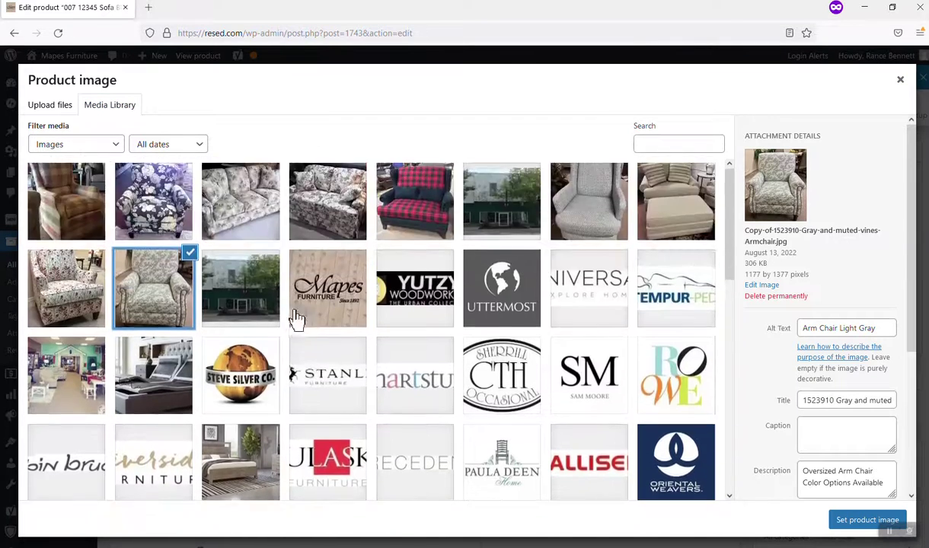
pyautogui.moveTo(804, 327); pyautogui.dragTo(923, 335)
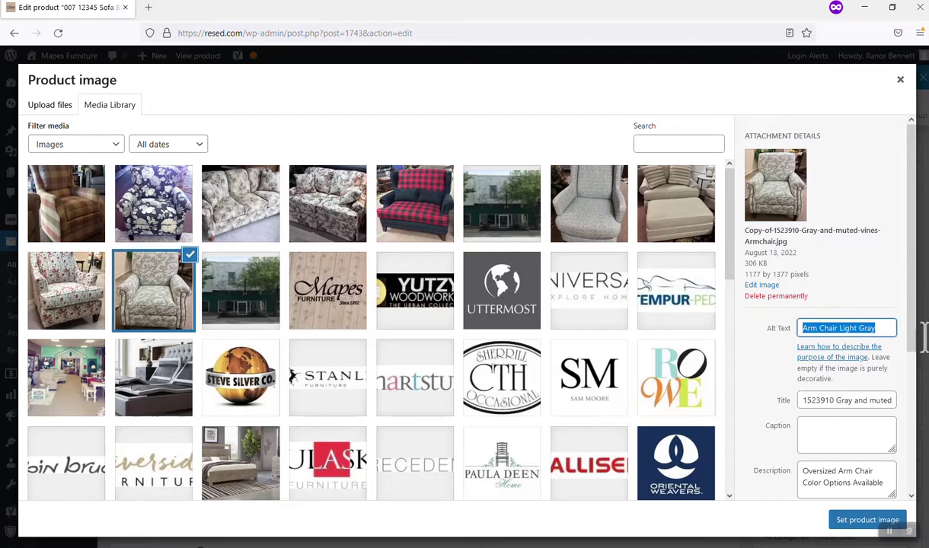
pyautogui.moveTo(804, 400); pyautogui.dragTo(892, 430)
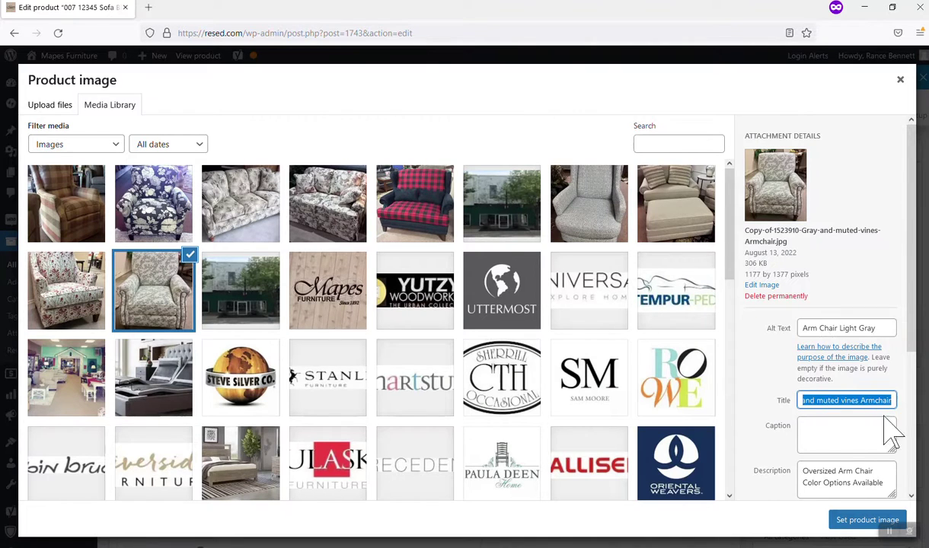
pyautogui.scroll(-2, 840, 440)
pyautogui.click(833, 312)
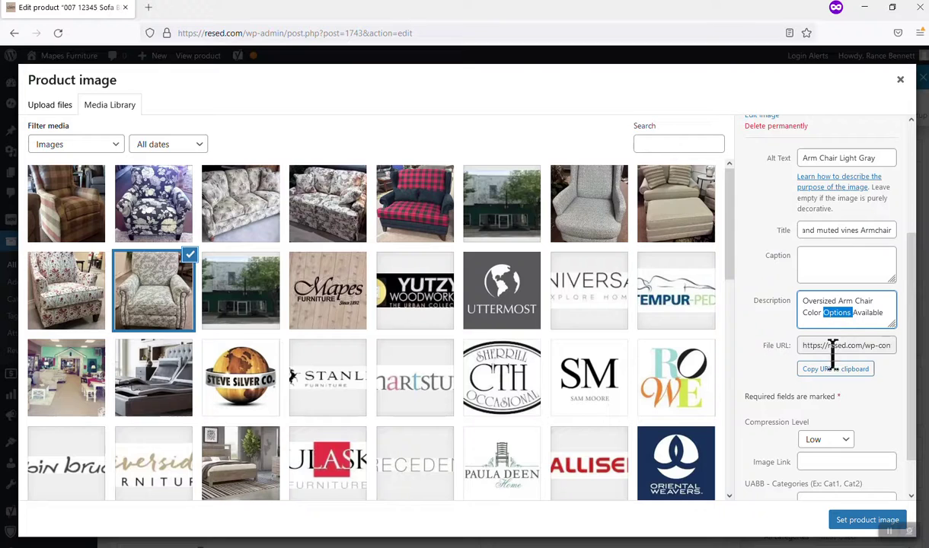
pyautogui.click(845, 520)
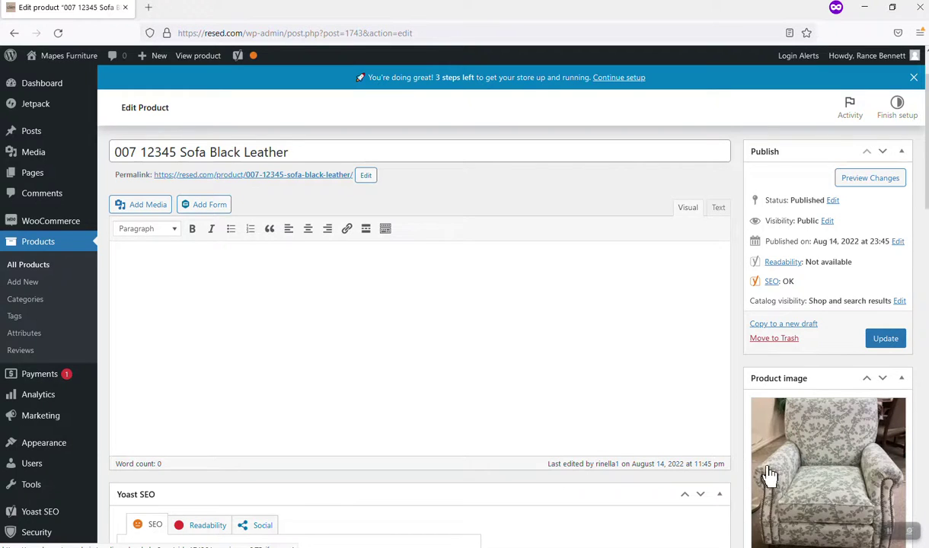
# Add the storefront photo, the red and black plaid seat and the gray-white patterned chair from the media library to the product gallery.
pyautogui.scroll(-5, 769, 473)
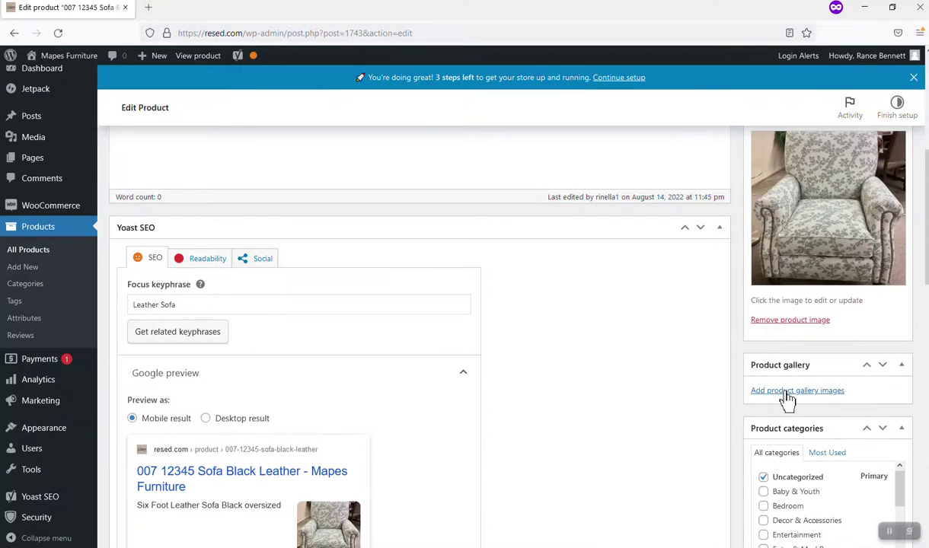
pyautogui.click(787, 392)
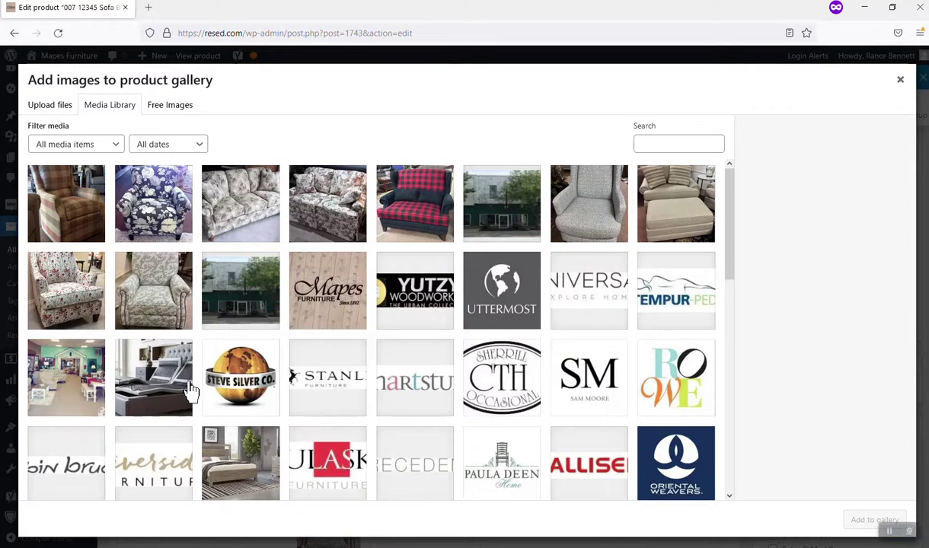
pyautogui.scroll(-1, 223, 415)
pyautogui.scroll(1, 217, 387)
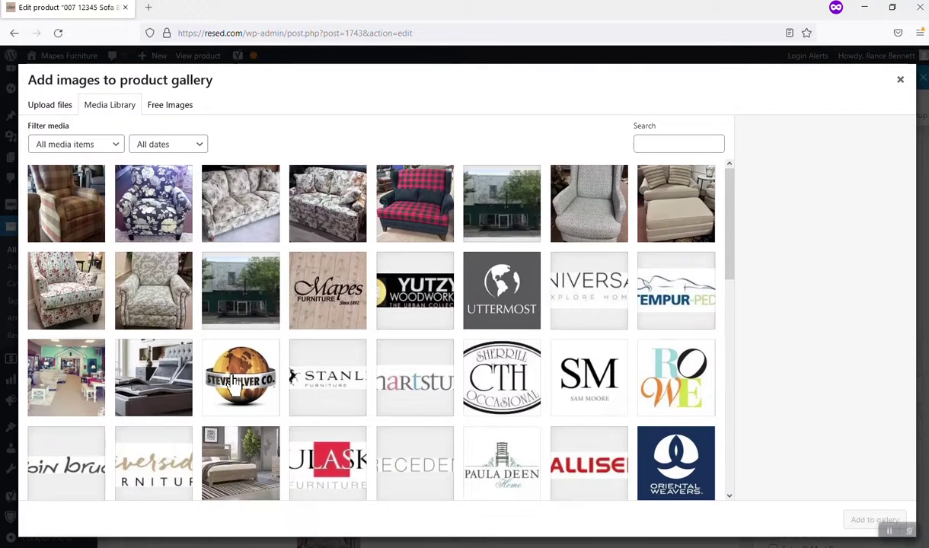
pyautogui.click(262, 306)
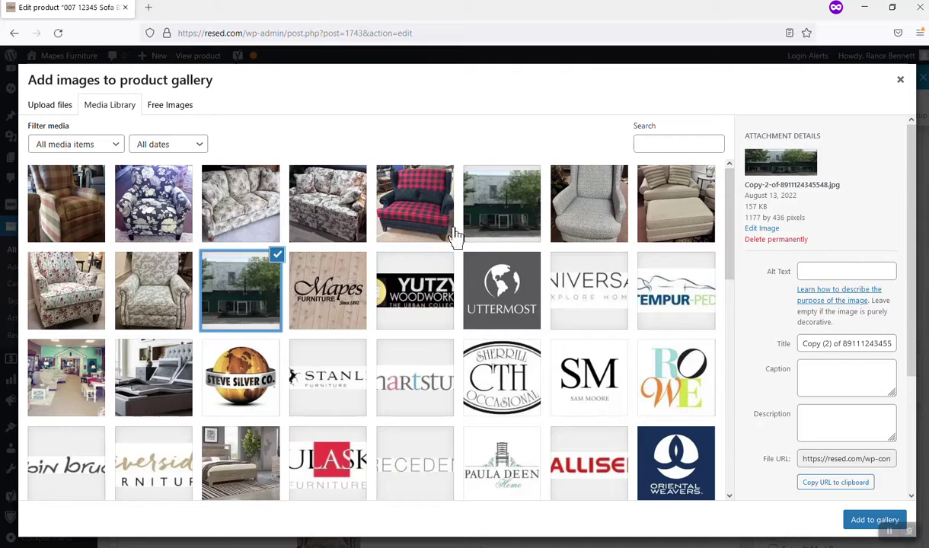
pyautogui.click(449, 231)
pyautogui.click(602, 221)
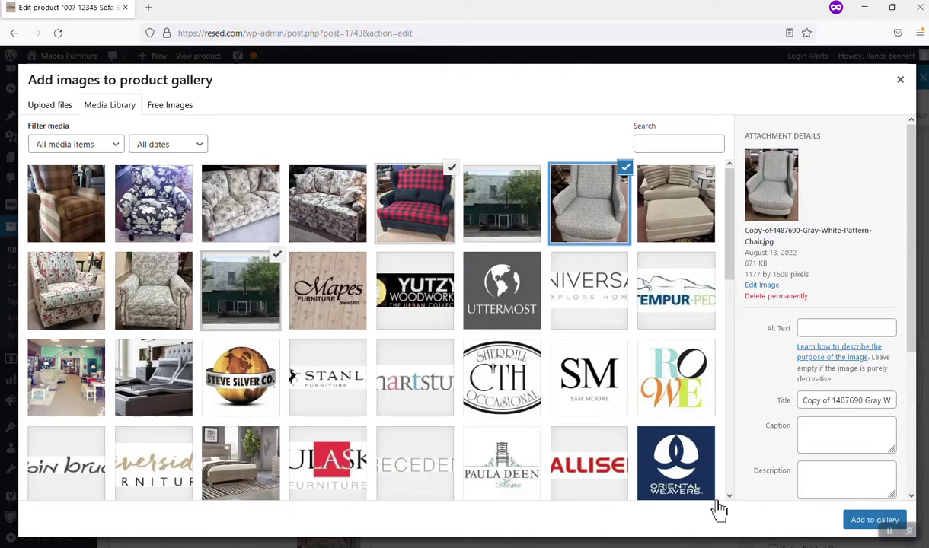
pyautogui.click(813, 323)
pyautogui.moveTo(805, 401); pyautogui.dragTo(856, 399)
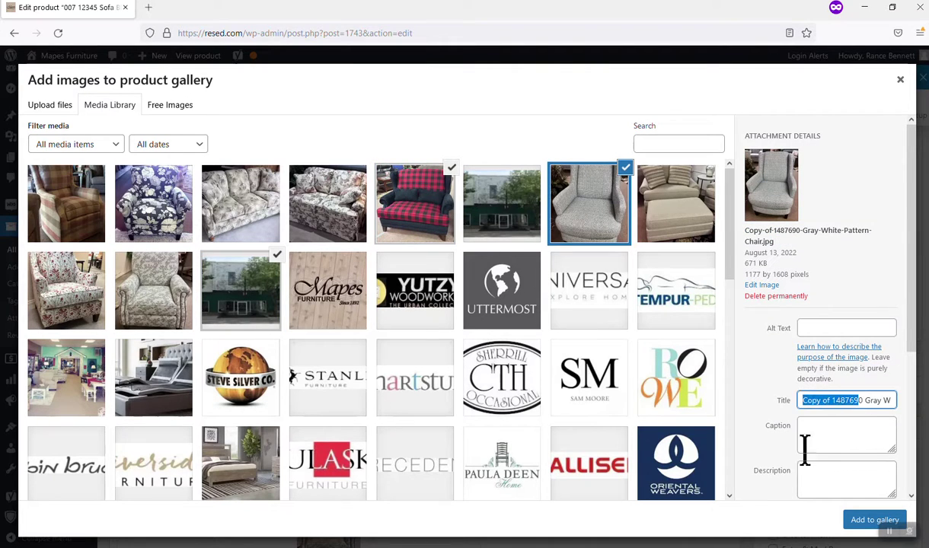
pyautogui.click(806, 478)
pyautogui.click(860, 519)
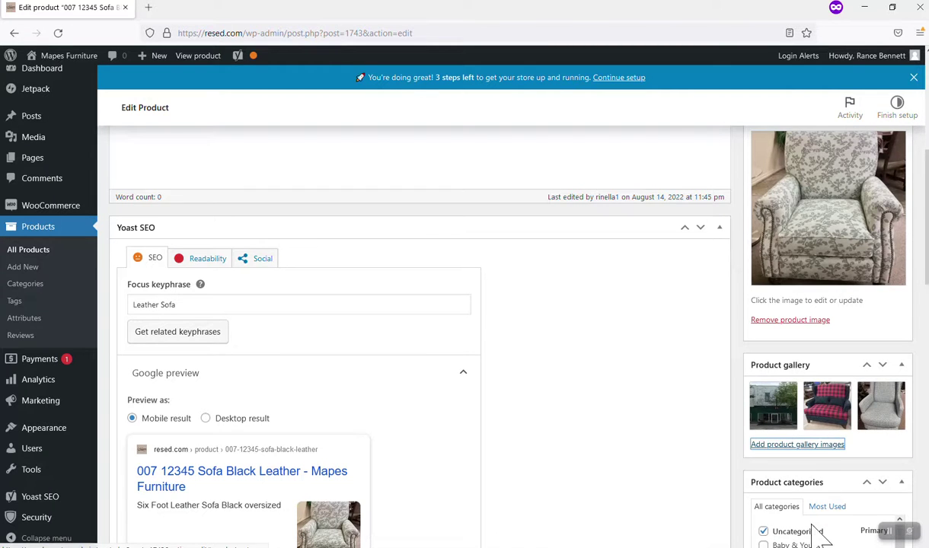
# Update the product and review its categories, tags and SEO score against the other entries in the products list.
pyautogui.scroll(5, 815, 518)
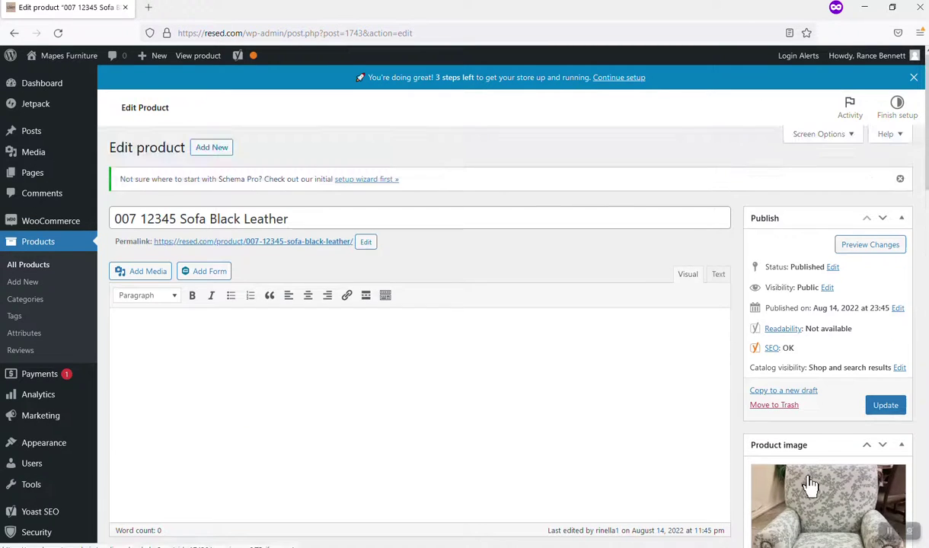
pyautogui.click(876, 407)
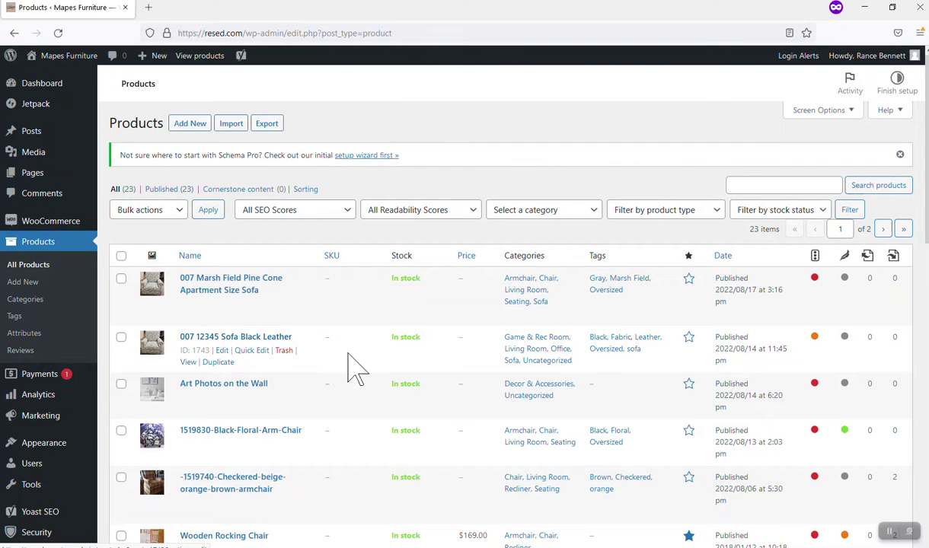
pyautogui.scroll(-4, 251, 392)
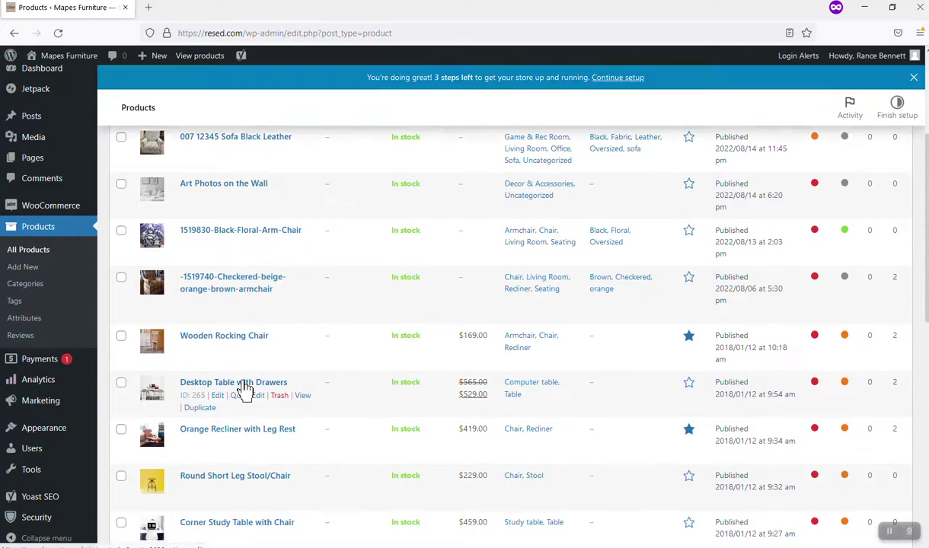
pyautogui.scroll(4, 316, 395)
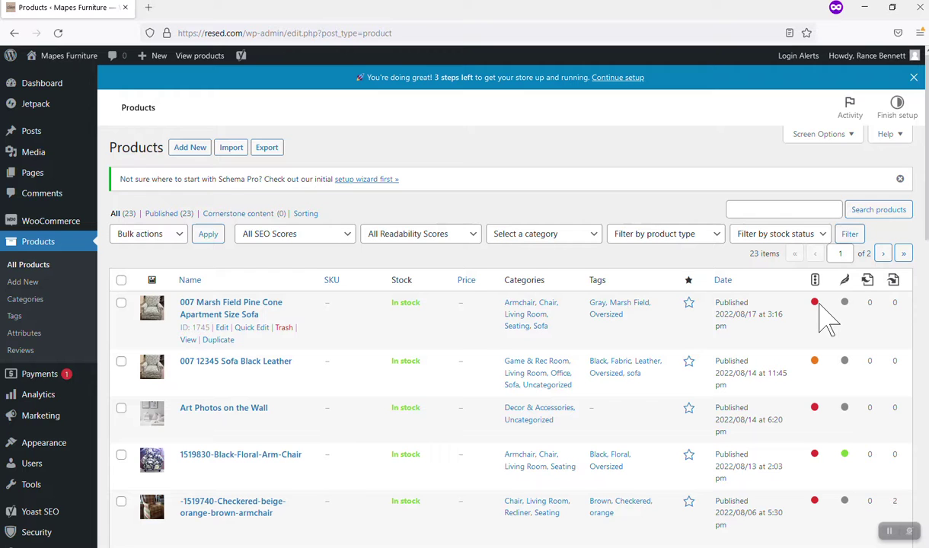
pyautogui.scroll(-2, 811, 342)
pyautogui.scroll(2, 640, 343)
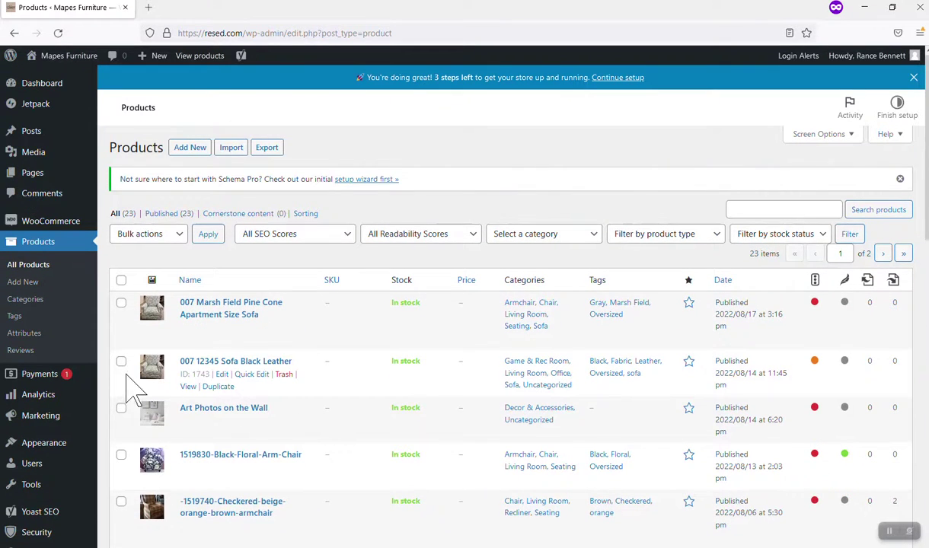
# Visit the Mapes Furniture storefront home page and review the items under Our Latest Products.
pyautogui.click(58, 60)
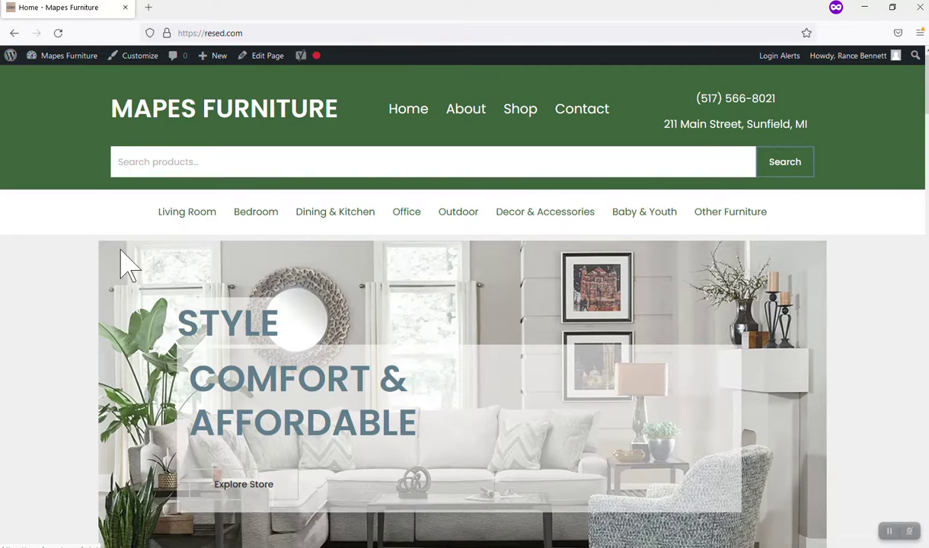
pyautogui.scroll(-12, 276, 364)
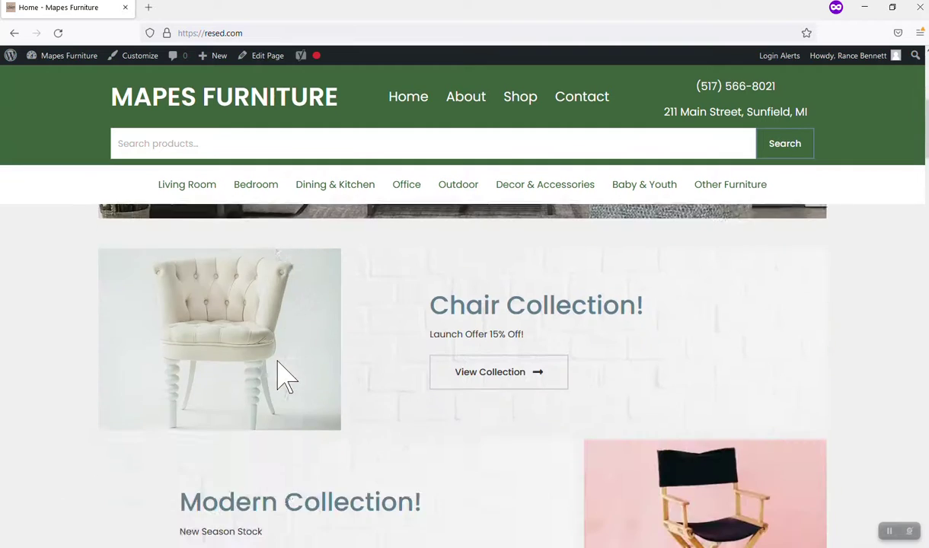
pyautogui.scroll(-4, 281, 371)
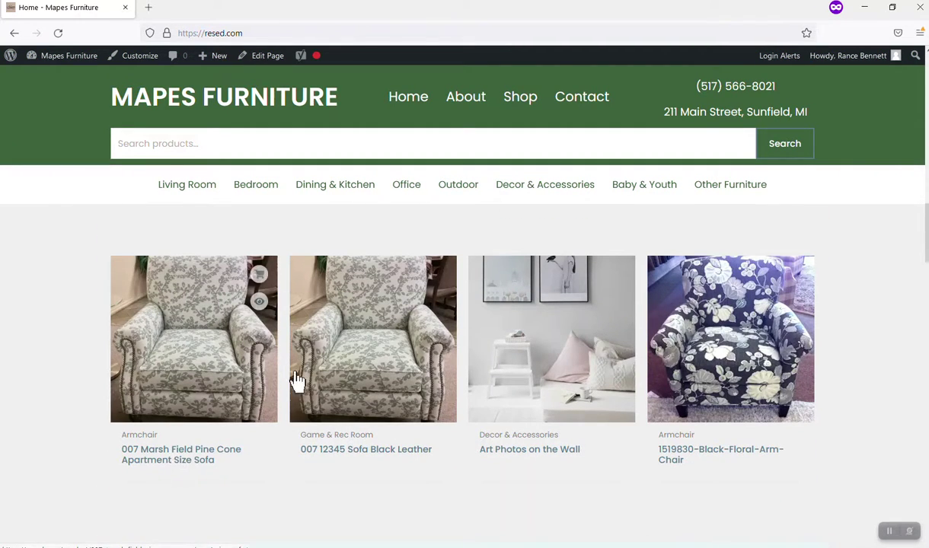
pyautogui.scroll(1, 176, 363)
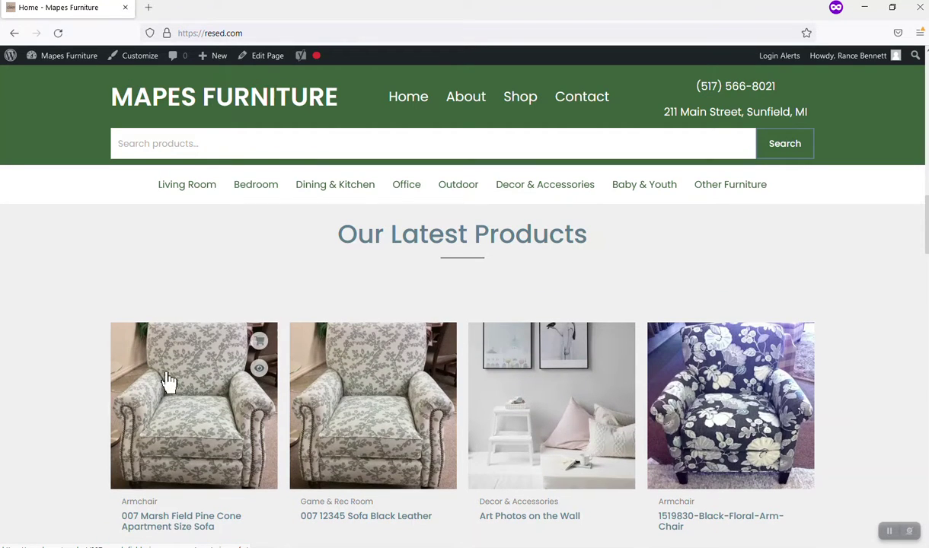
# Open the store's Shop page and look over the first rows of product listings.
pyautogui.click(520, 107)
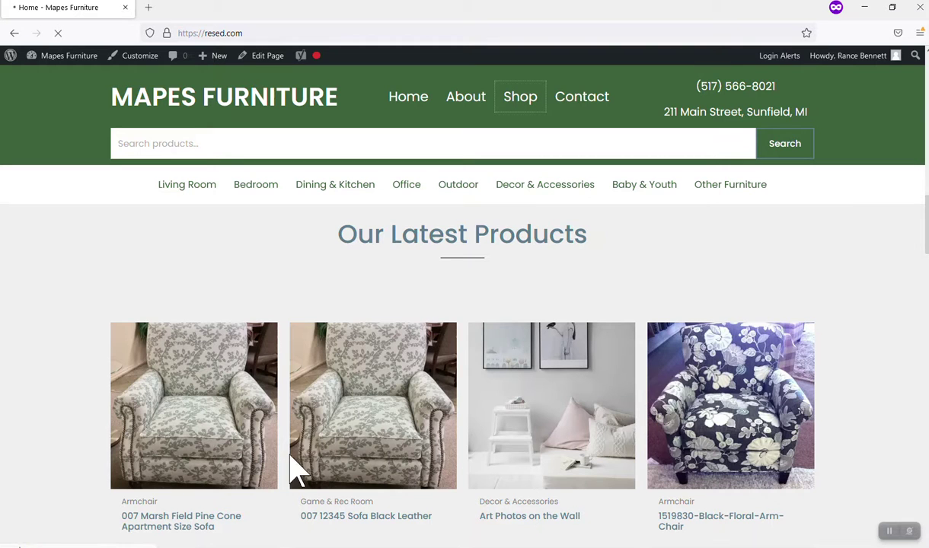
pyautogui.scroll(-2, 289, 478)
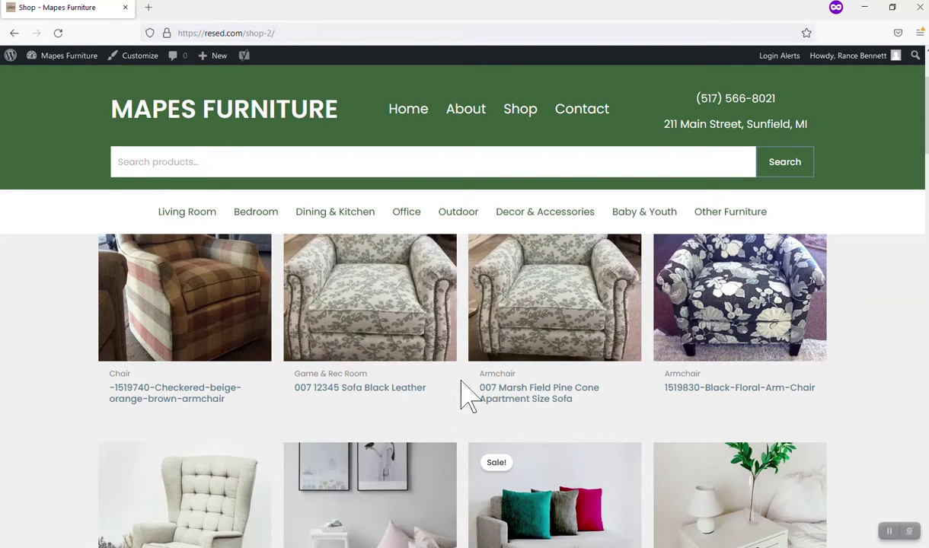
pyautogui.scroll(2, 417, 411)
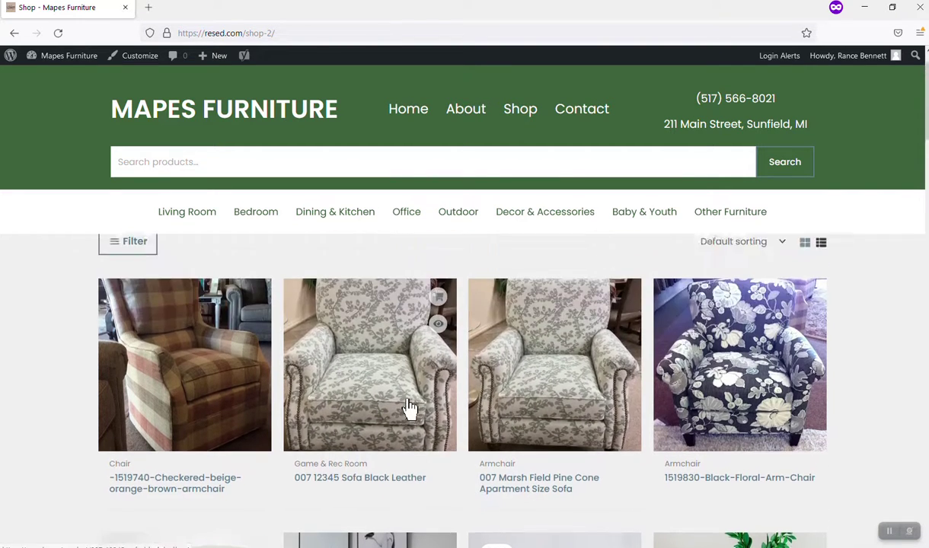
pyautogui.scroll(-1, 396, 418)
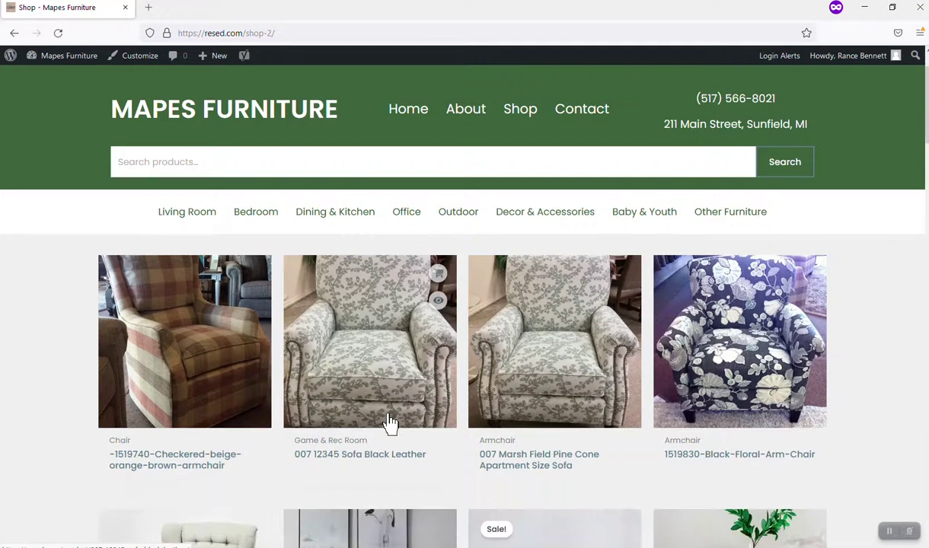
pyautogui.scroll(1, 389, 422)
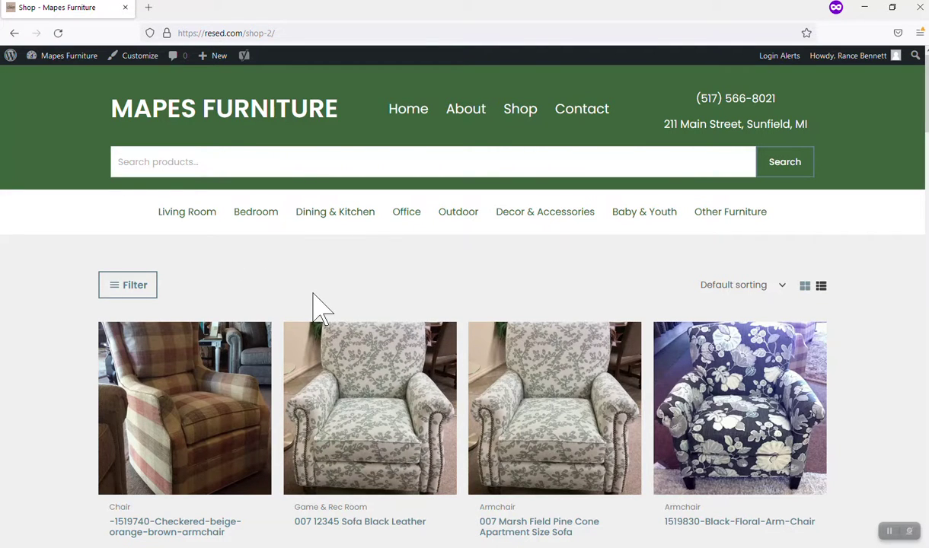
# Open the Living Room furniture page and look over its banner and product category tiles.
pyautogui.click(197, 219)
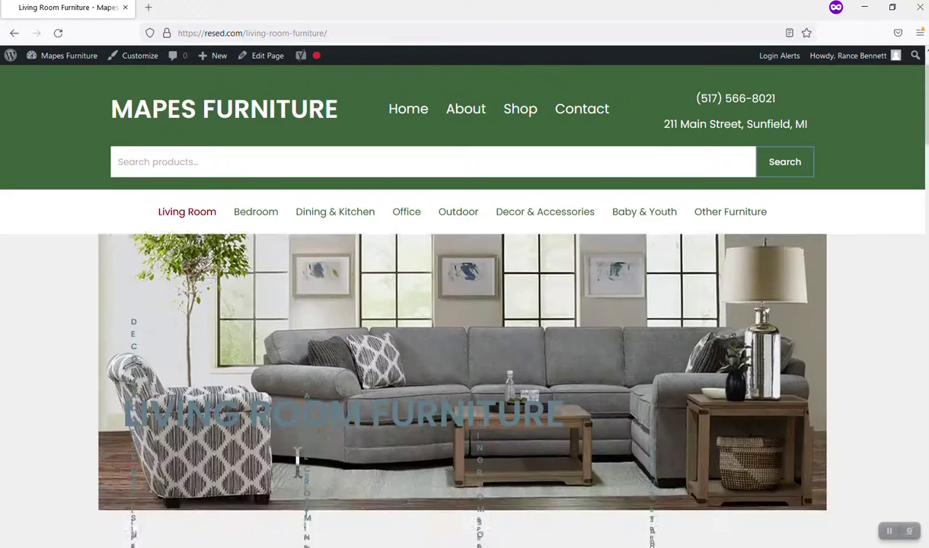
pyautogui.scroll(-4, 300, 472)
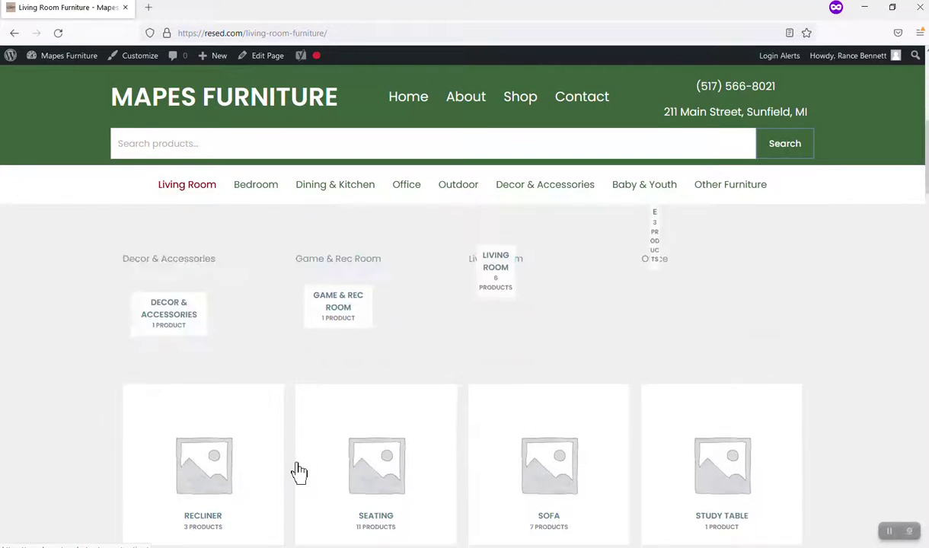
pyautogui.scroll(1, 341, 419)
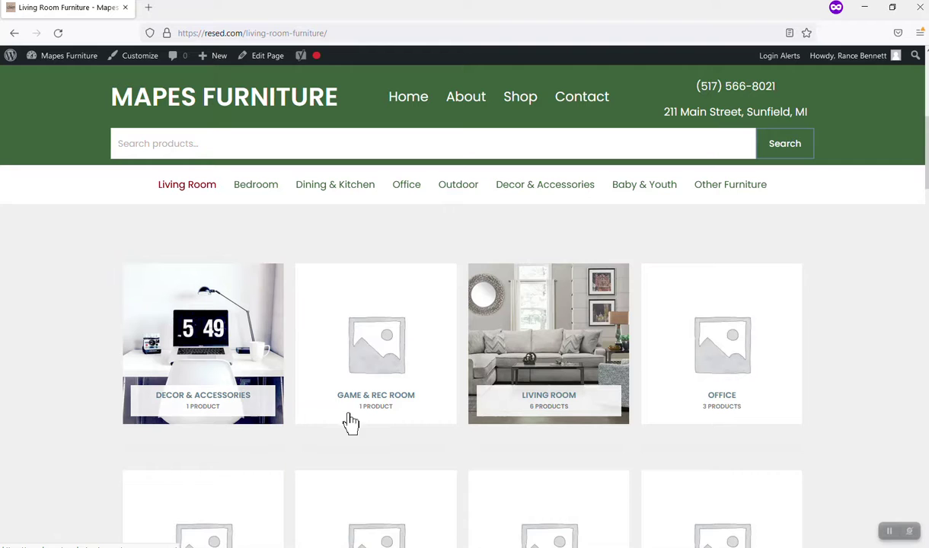
pyautogui.scroll(-1, 373, 419)
pyautogui.scroll(3, 375, 326)
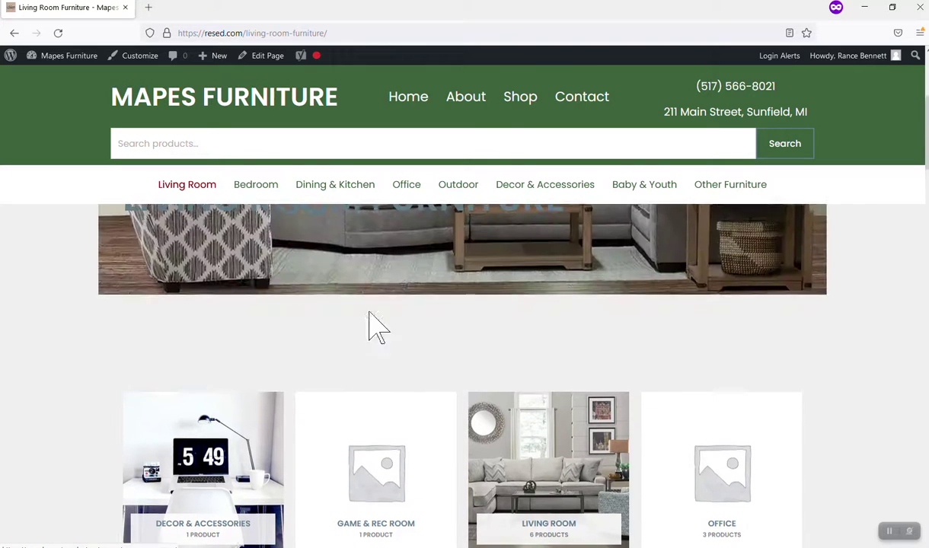
pyautogui.scroll(-1, 369, 371)
pyautogui.scroll(3, 369, 372)
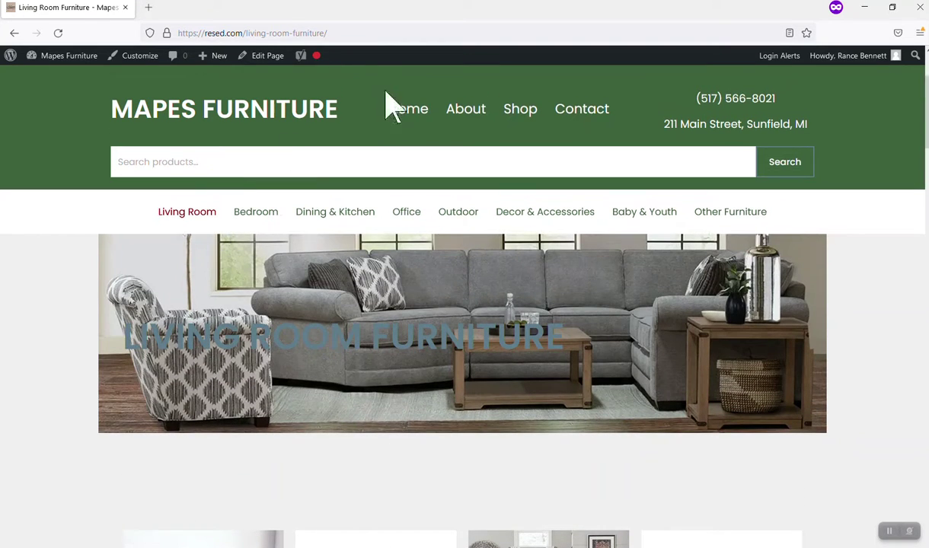
# Examine the living-room-furniture part of the page address and the category tiles on that page.
pyautogui.moveTo(262, 33); pyautogui.dragTo(351, 32)
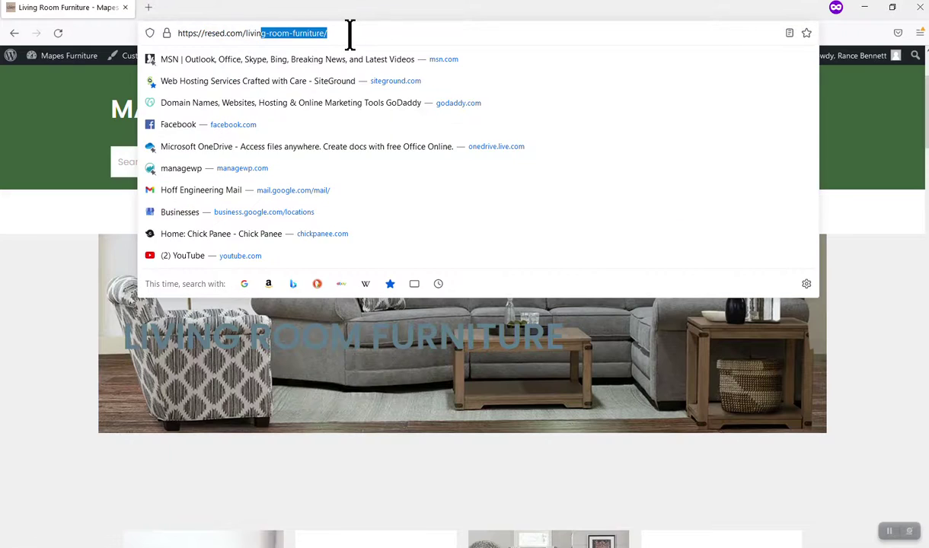
pyautogui.click(289, 33)
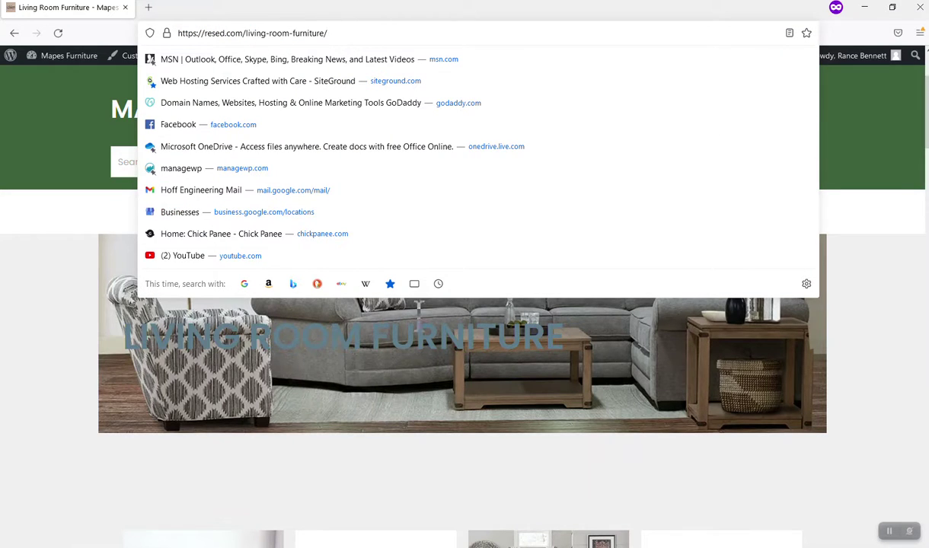
pyautogui.scroll(-2, 78, 399)
pyautogui.scroll(-3, 72, 403)
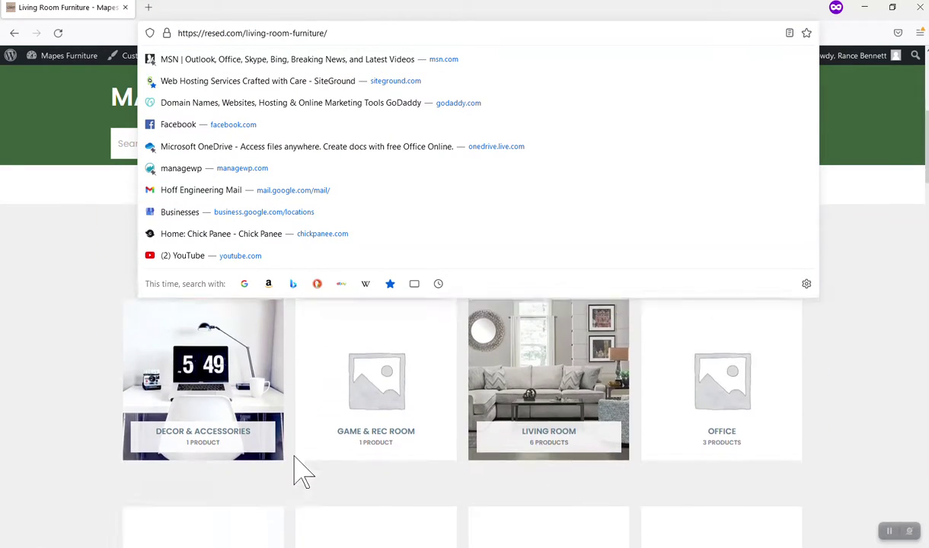
pyautogui.click(44, 390)
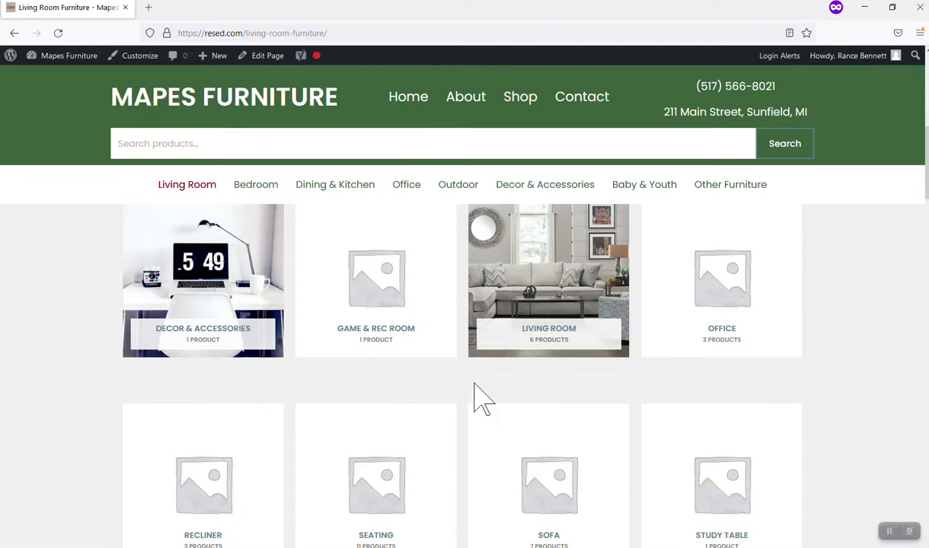
# Open the Living Room category from its tile and locate 007 12345 Sofa Black Leather among the products.
pyautogui.scroll(2, 435, 388)
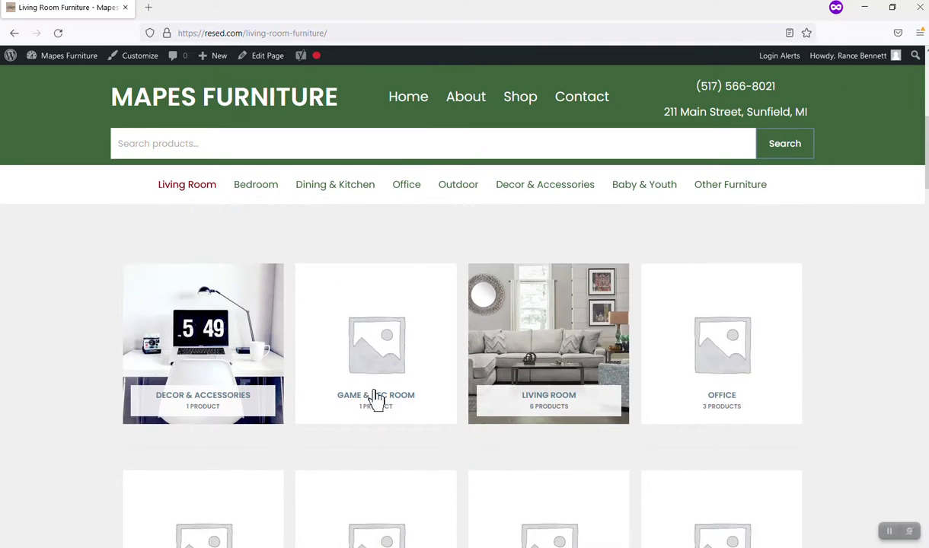
pyautogui.scroll(1, 373, 438)
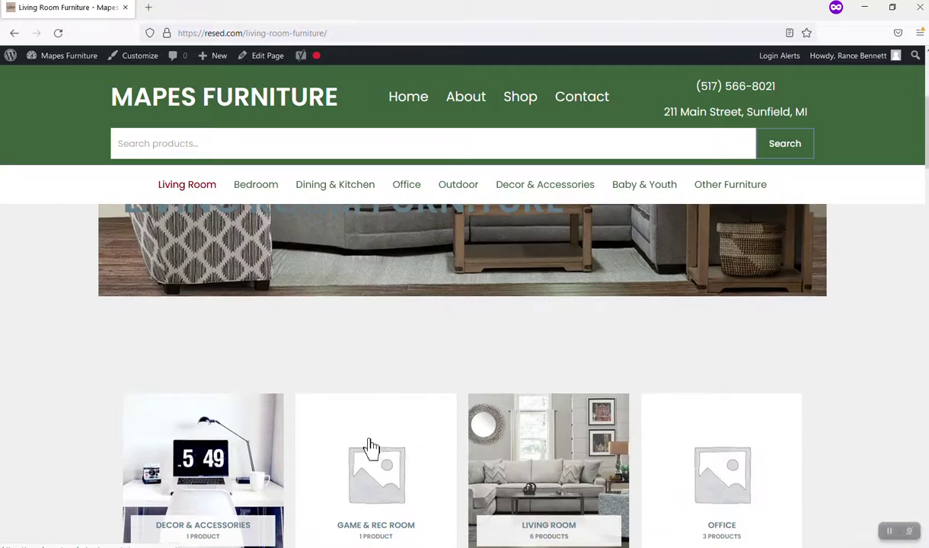
pyautogui.scroll(-2, 543, 487)
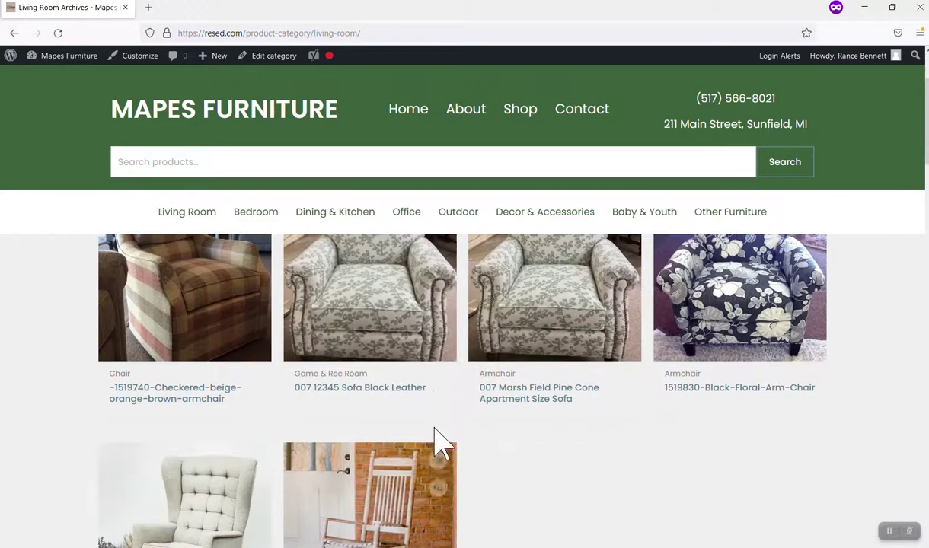
pyautogui.moveTo(417, 387); pyautogui.dragTo(408, 421)
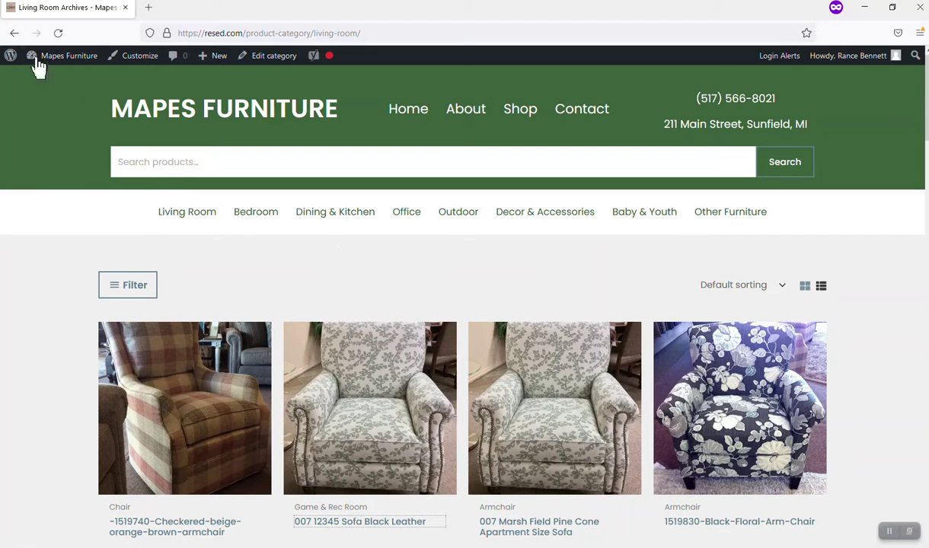
# Return to the Living Room Furniture page to check its address, and reopen the Living Room category for comparison.
pyautogui.click(14, 33)
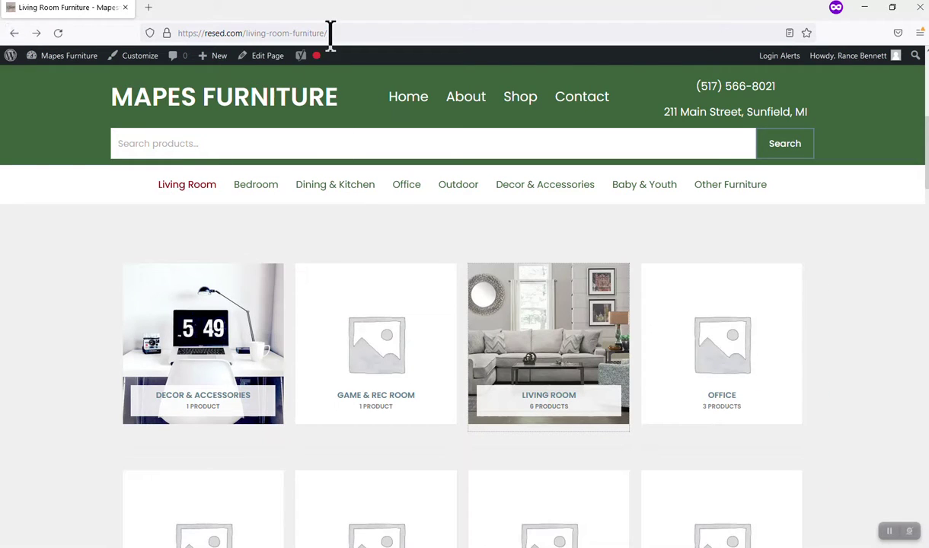
pyautogui.moveTo(332, 33); pyautogui.dragTo(293, 38)
pyautogui.click(421, 34)
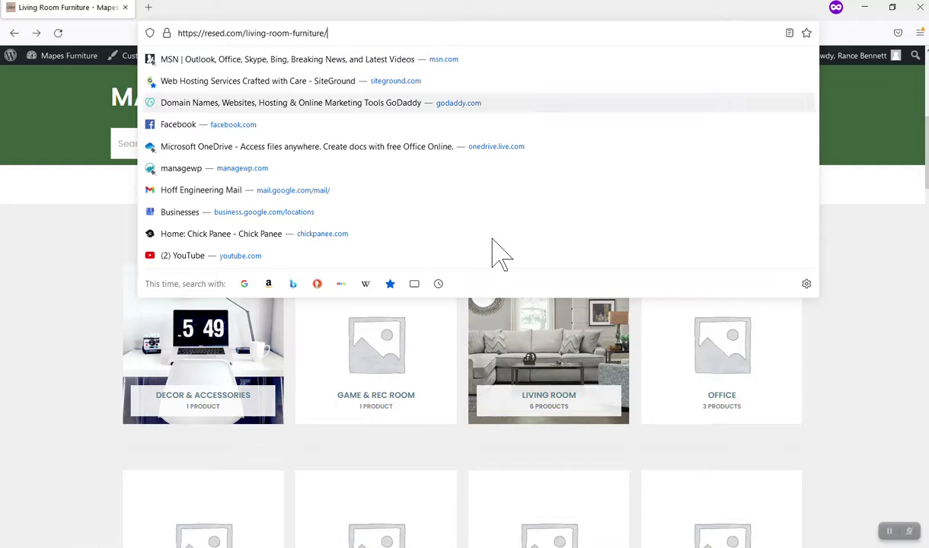
pyautogui.click(578, 393)
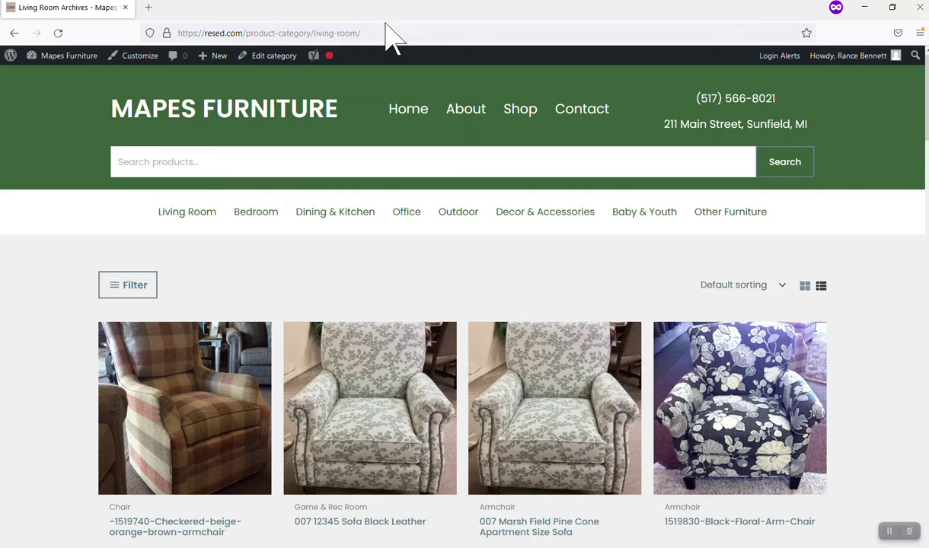
# Highlight product-category/living-room/ in the page address and look through the products in that category.
pyautogui.moveTo(361, 34); pyautogui.dragTo(240, 34)
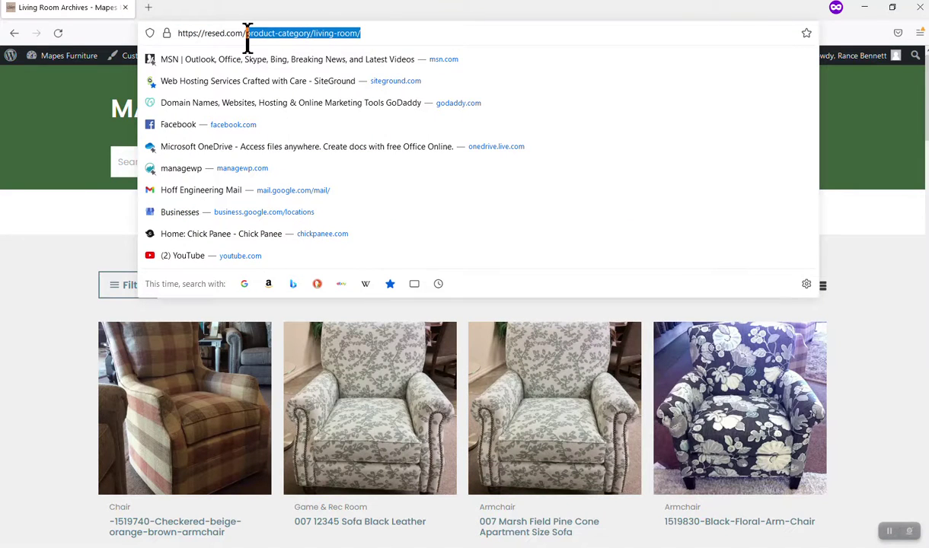
pyautogui.scroll(-3, 140, 457)
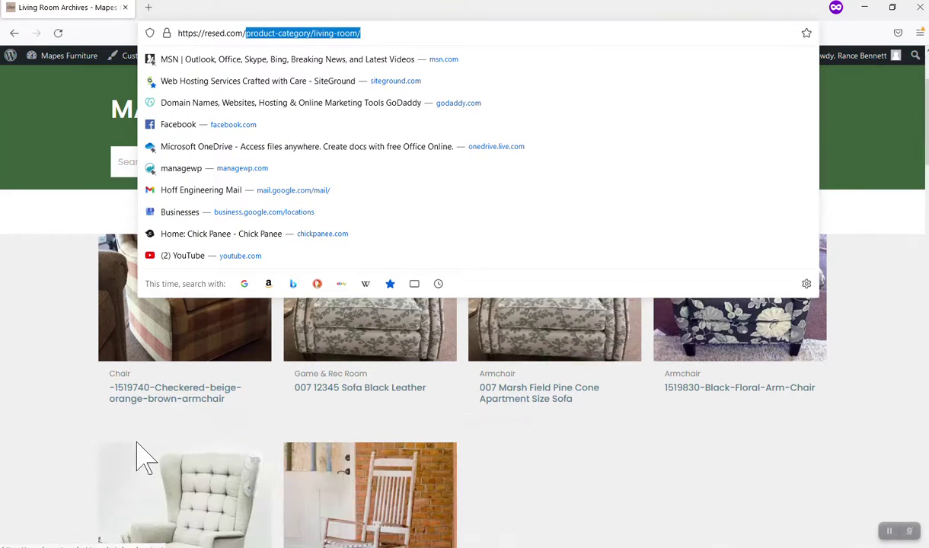
pyautogui.scroll(-4, 141, 457)
pyautogui.scroll(7, 183, 447)
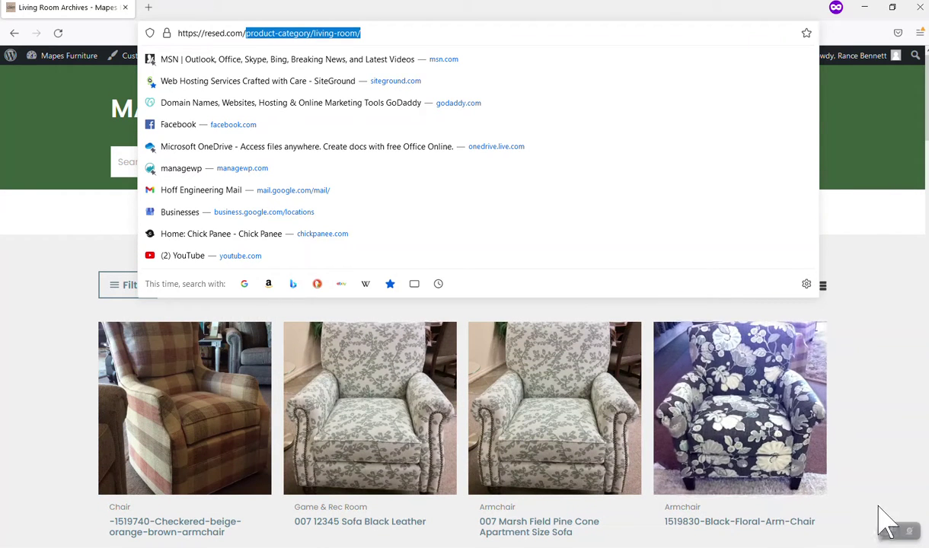
pyautogui.click(883, 521)
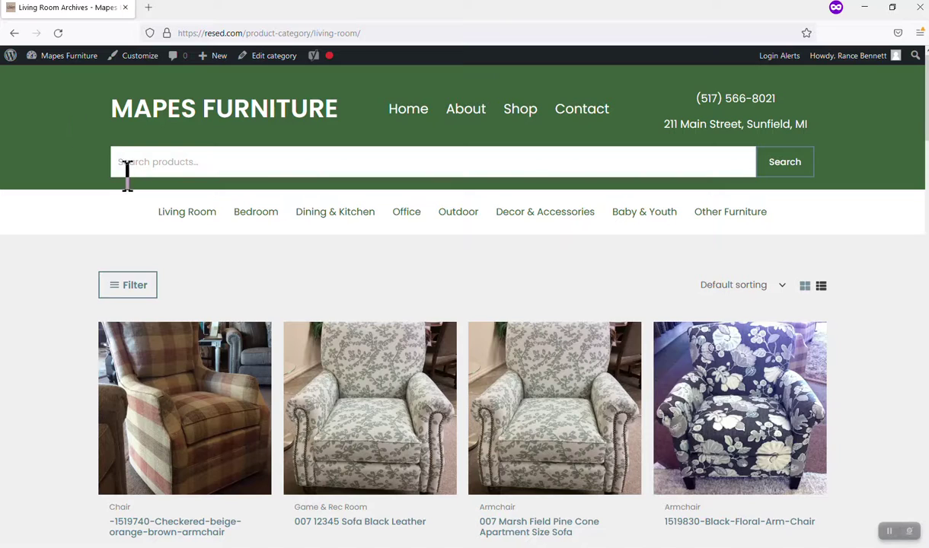
# Open the checkered armchair image's details from the WordPress media library and check its alternative text, title and caption.
pyautogui.click(76, 58)
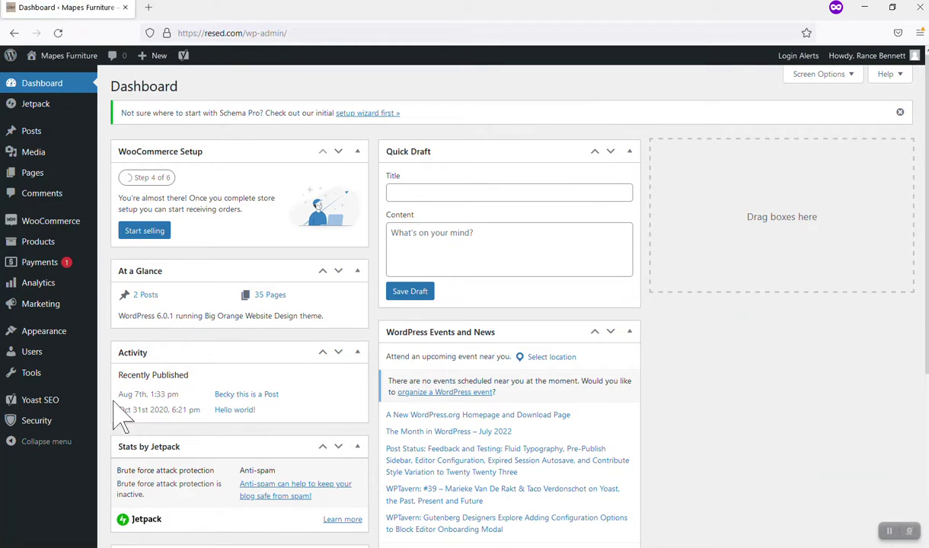
pyautogui.moveTo(32, 283)
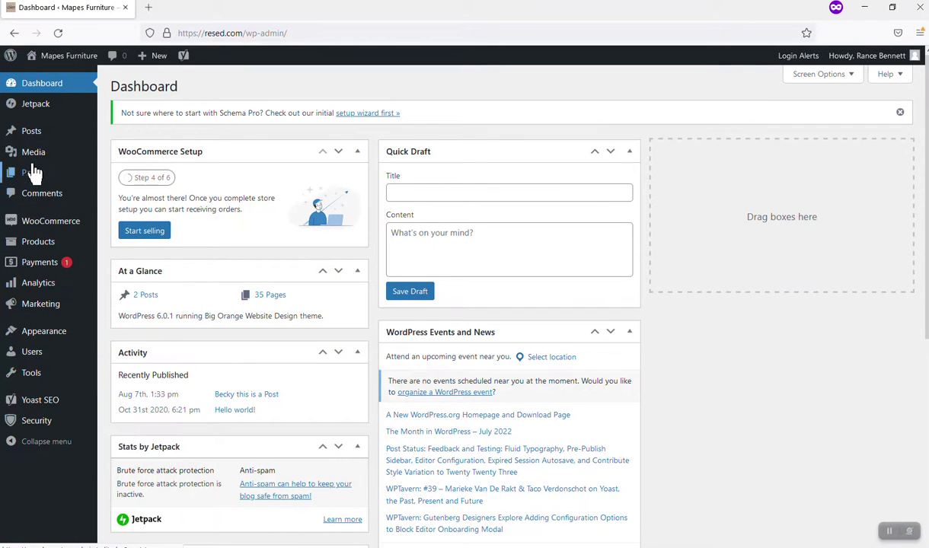
pyautogui.moveTo(52, 156)
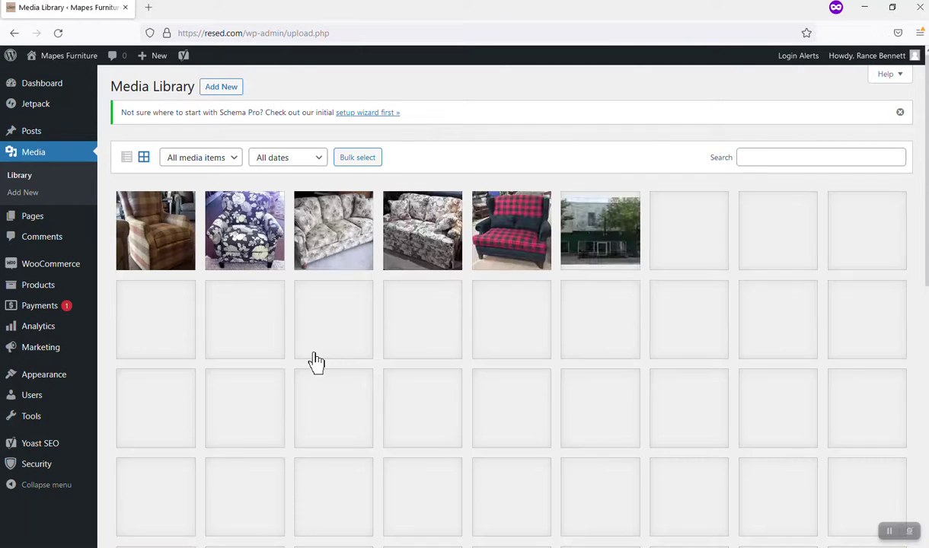
pyautogui.click(180, 263)
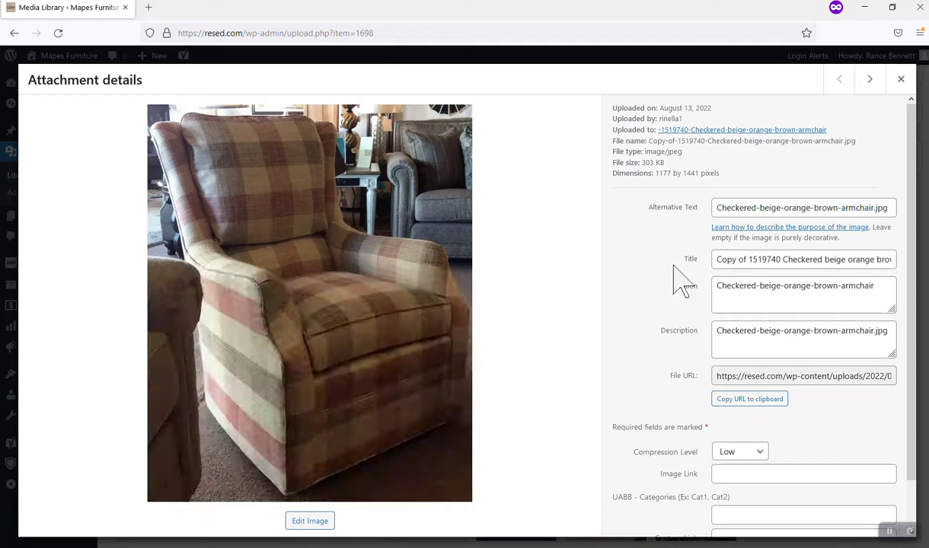
pyautogui.click(735, 208)
pyautogui.click(758, 254)
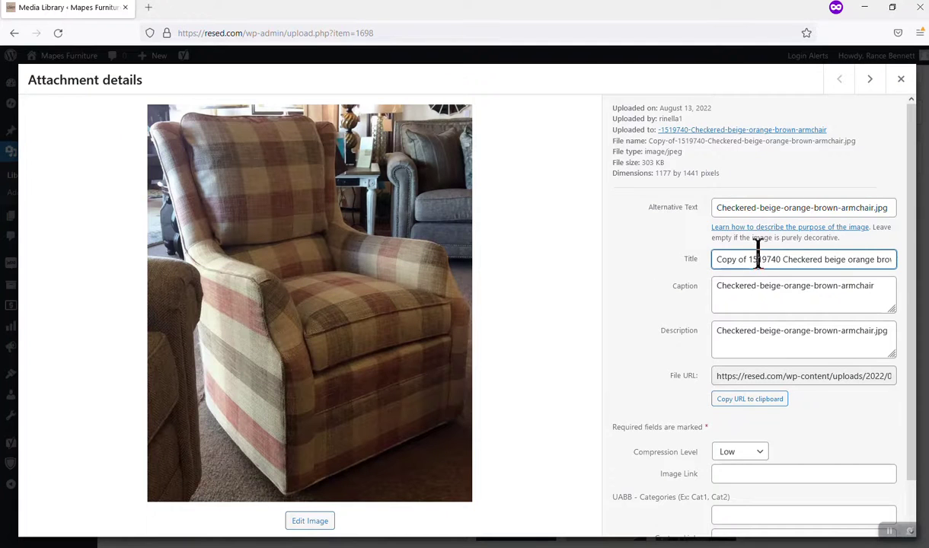
pyautogui.click(747, 290)
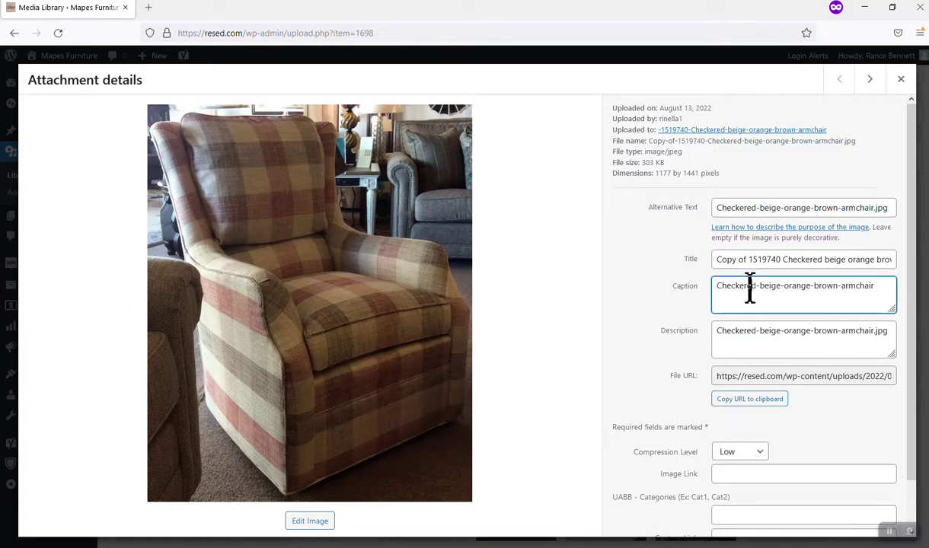
# Check the checkered armchair image's caption and description, and bring up the attachment details of the following image.
pyautogui.hotkey('ctrl', 'a')
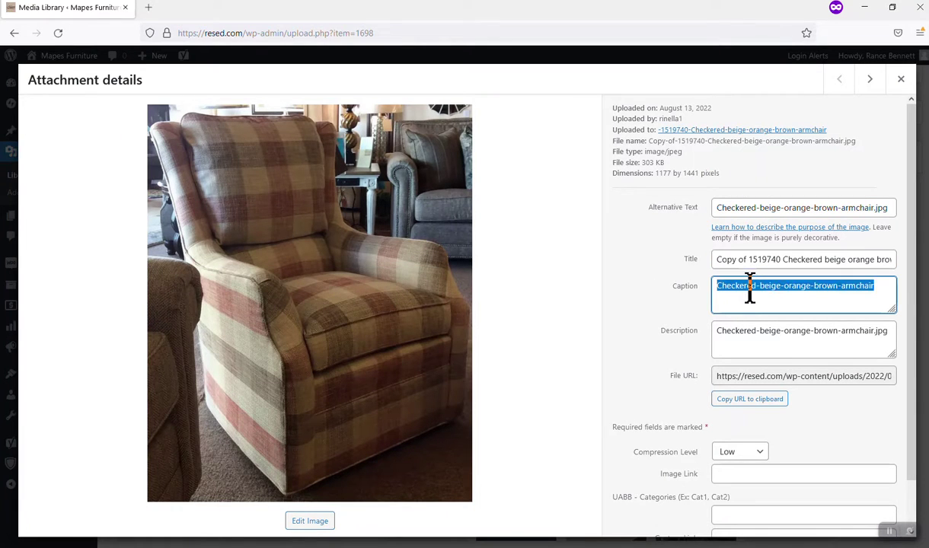
pyautogui.doubleClick(741, 331)
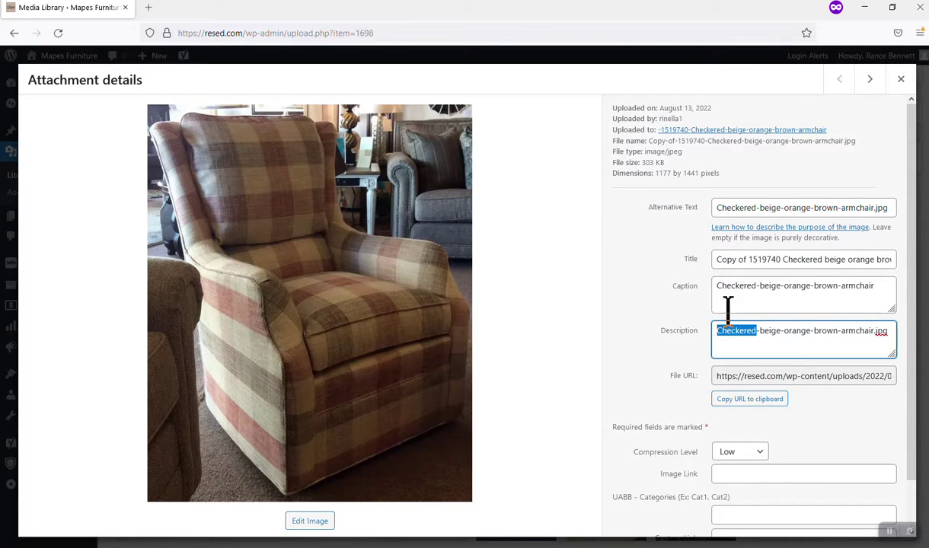
pyautogui.click(745, 331)
pyautogui.click(875, 85)
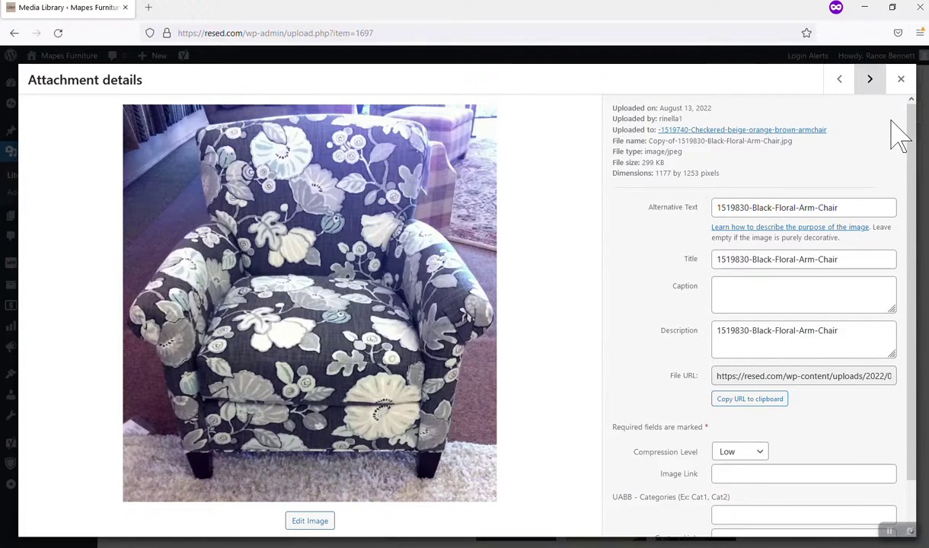
# Close the attachment details and look through the furniture photos and brand logos in the media library.
pyautogui.click(900, 80)
pyautogui.scroll(-2, 304, 403)
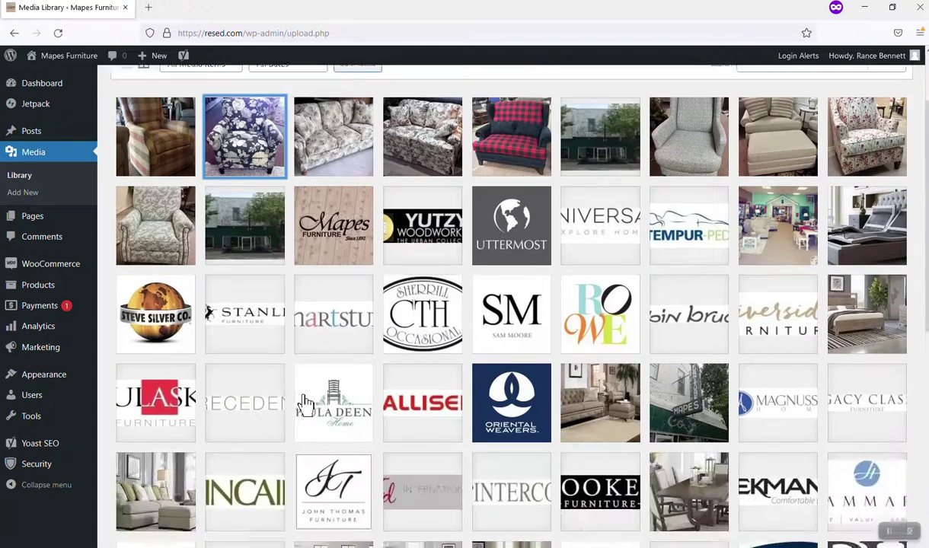
pyautogui.scroll(2, 305, 403)
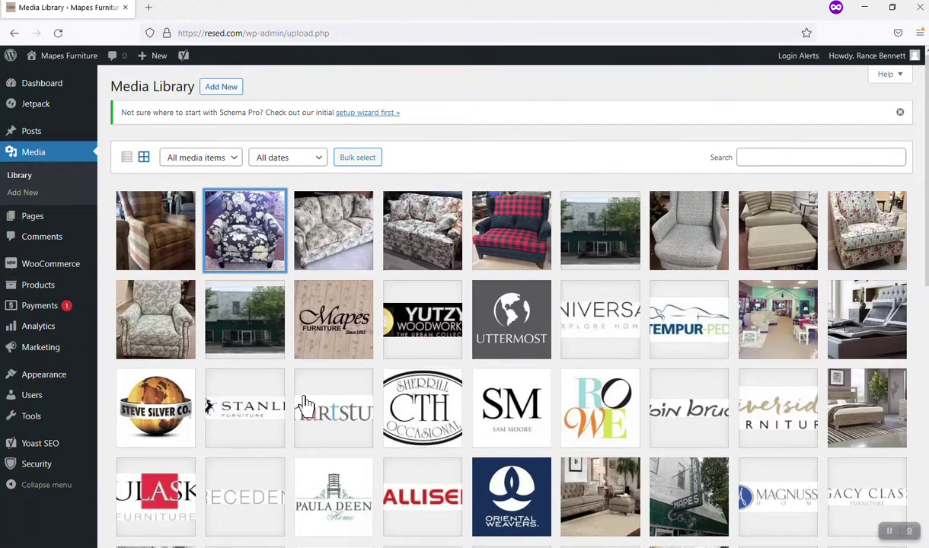
pyautogui.scroll(-4, 305, 404)
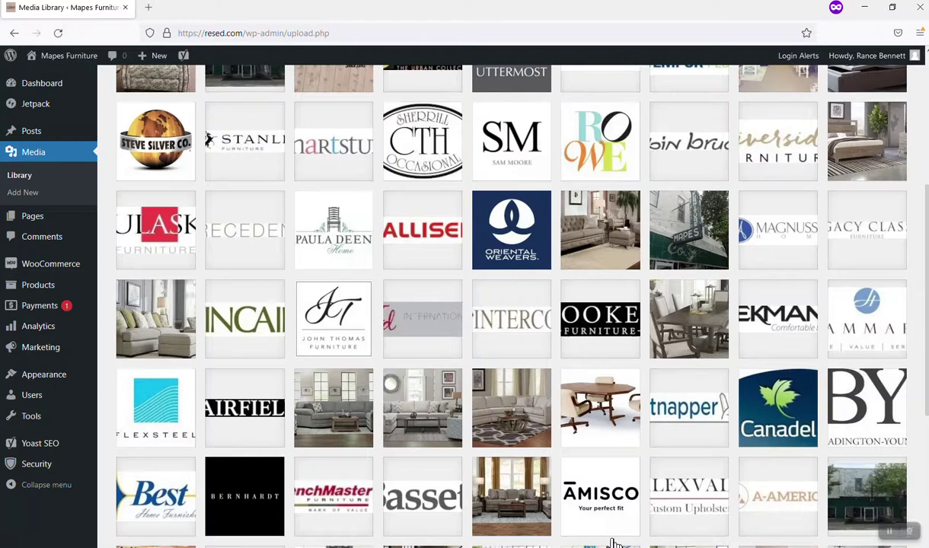
pyautogui.scroll(-4, 472, 517)
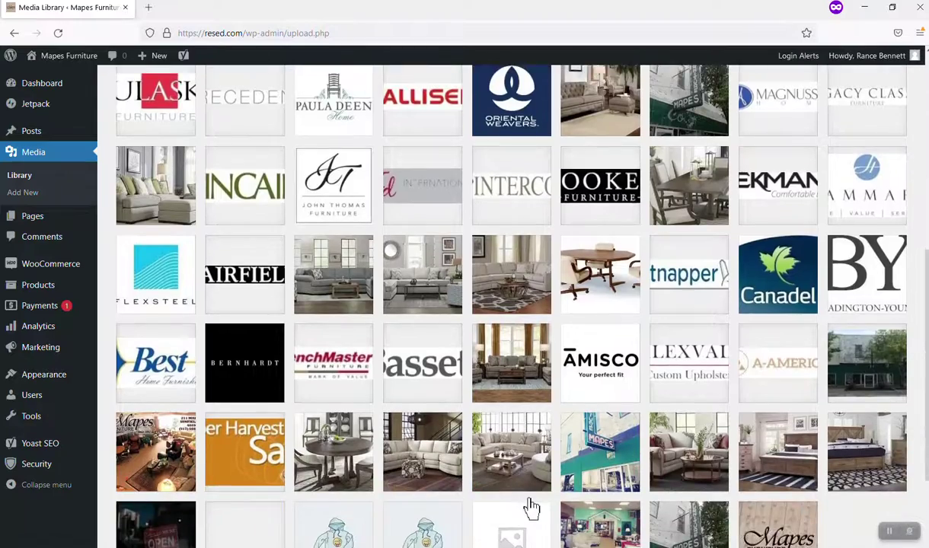
pyautogui.scroll(8, 532, 507)
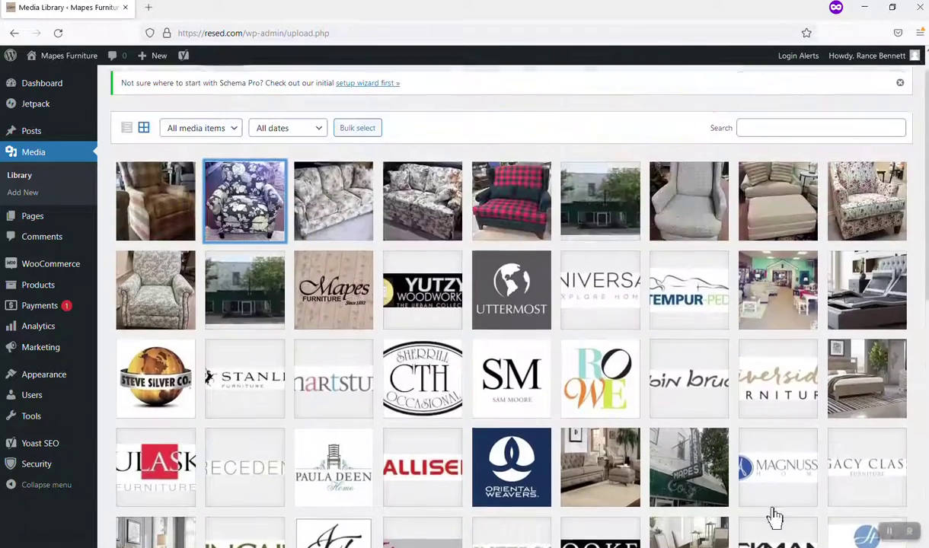